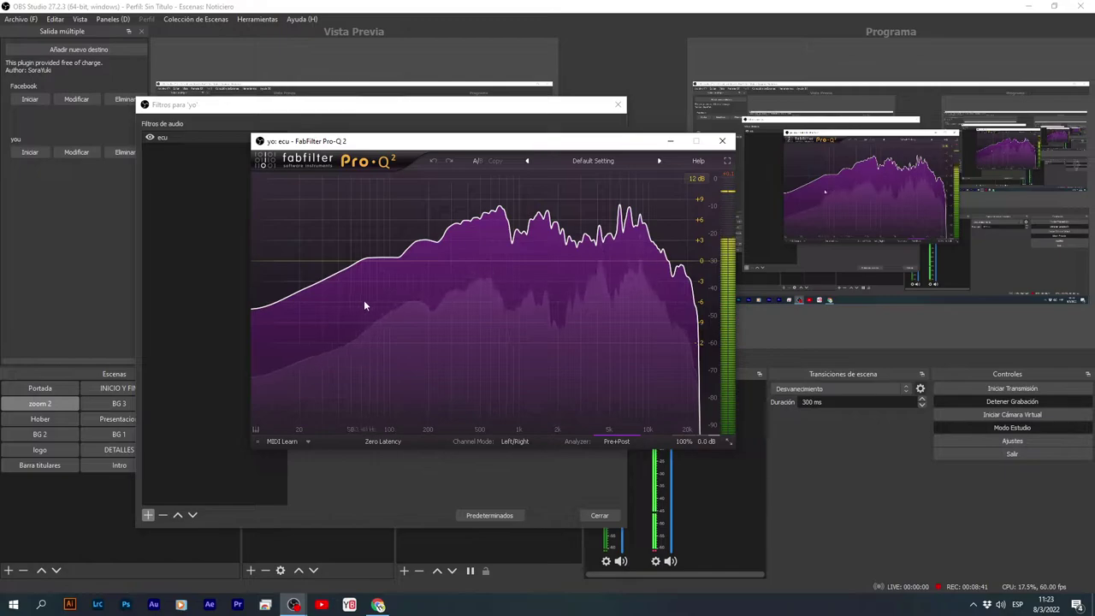
- Resize the equalizer window to Extra Large and move it so the whole plug-in fits on screen
click(253, 269)
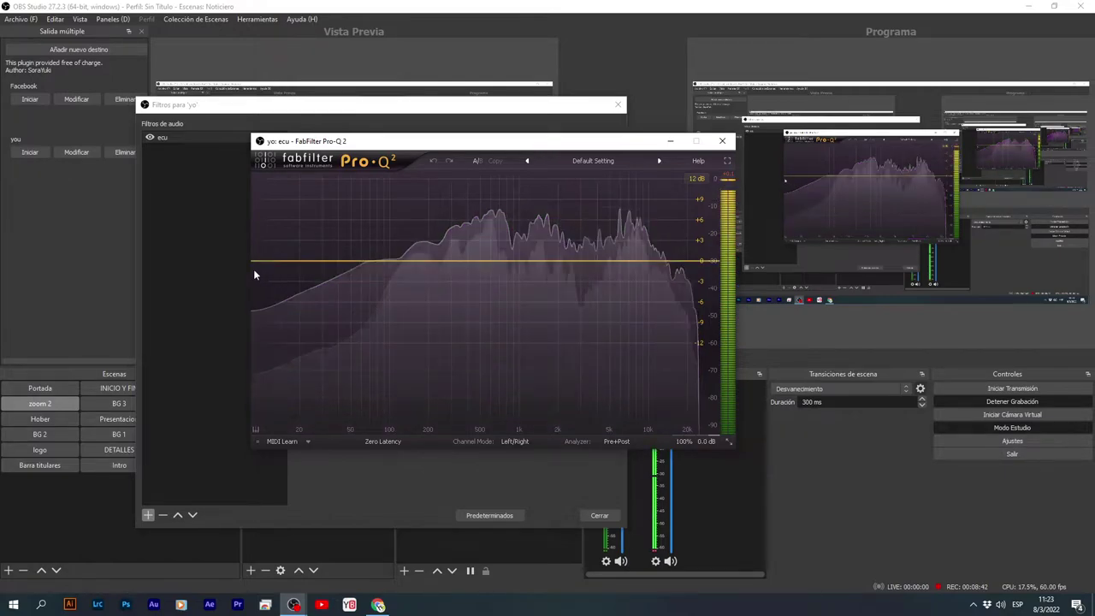
click(730, 443)
click(740, 456)
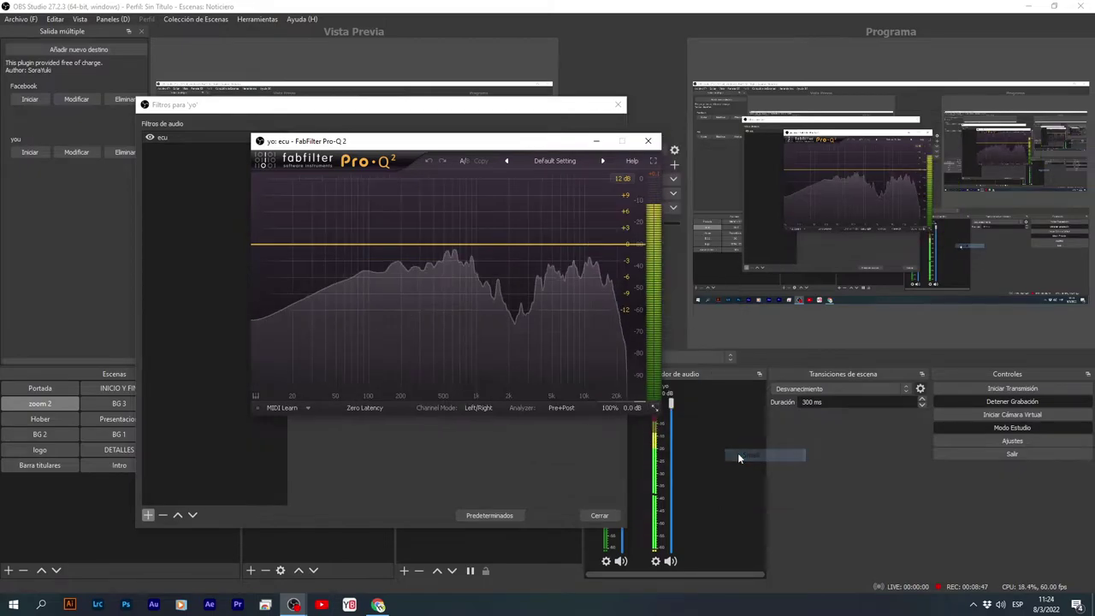
click(656, 408)
click(694, 460)
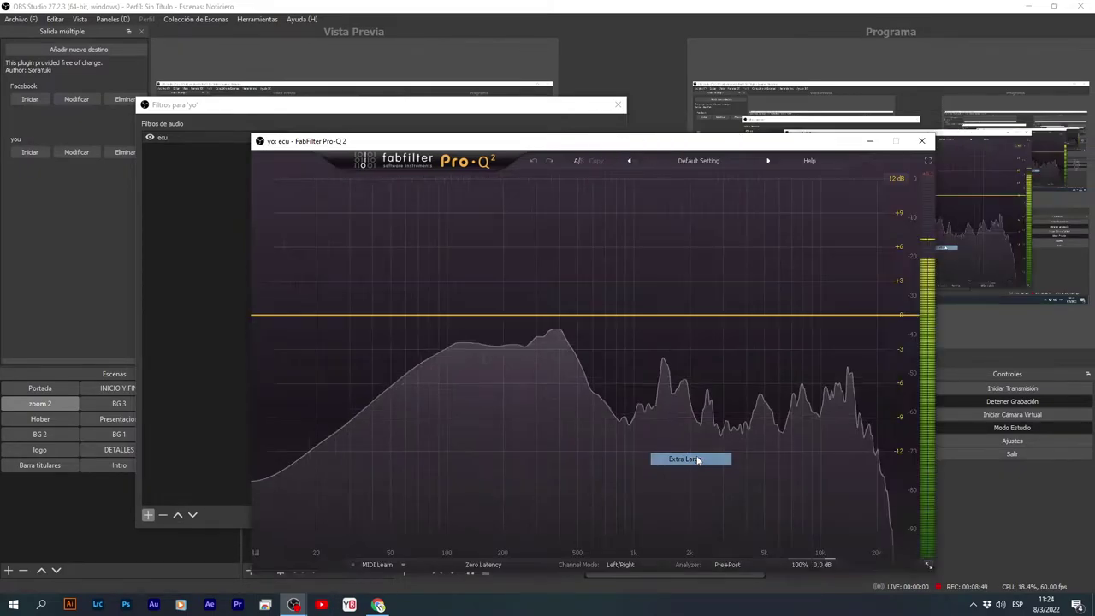
drag(717, 144, 640, 55)
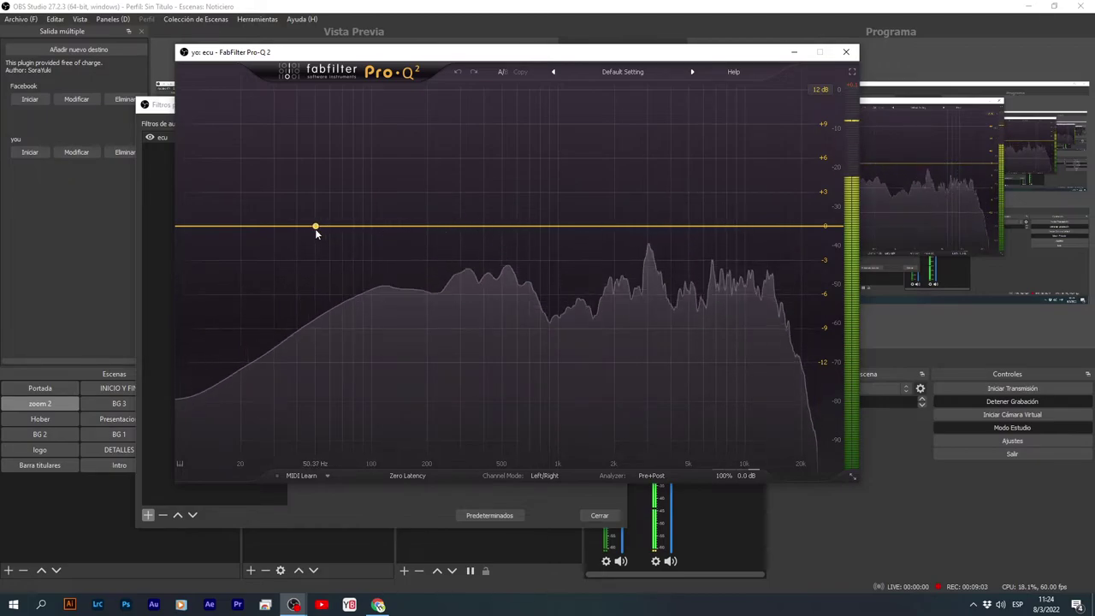
- Add a low cut band and place it at about 67 Hz with a Q of about 1.08
click(177, 227)
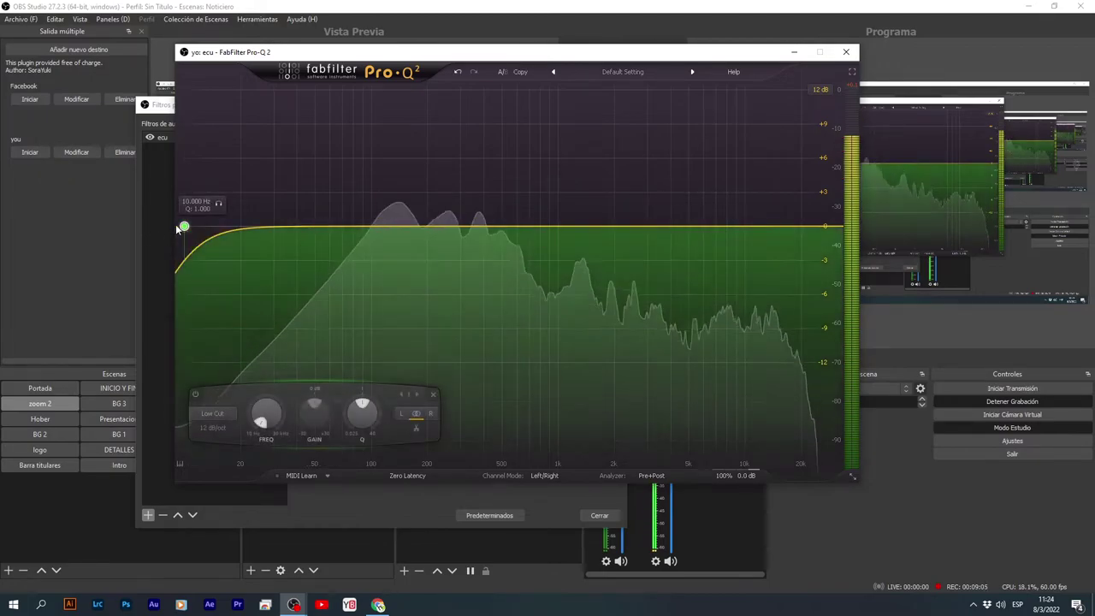
drag(181, 227, 313, 218)
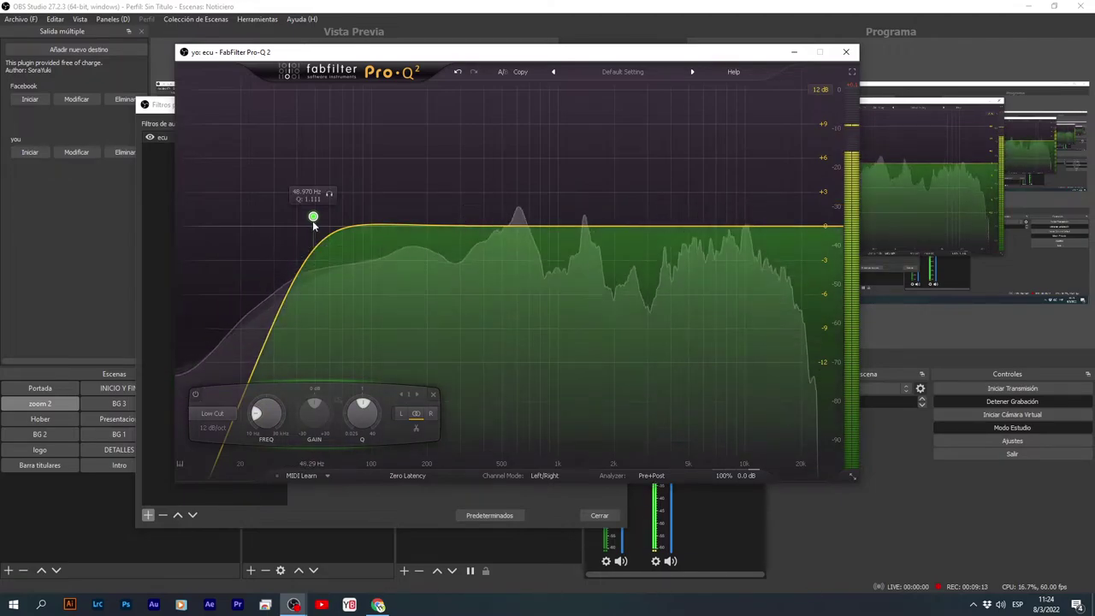
drag(314, 219, 326, 222)
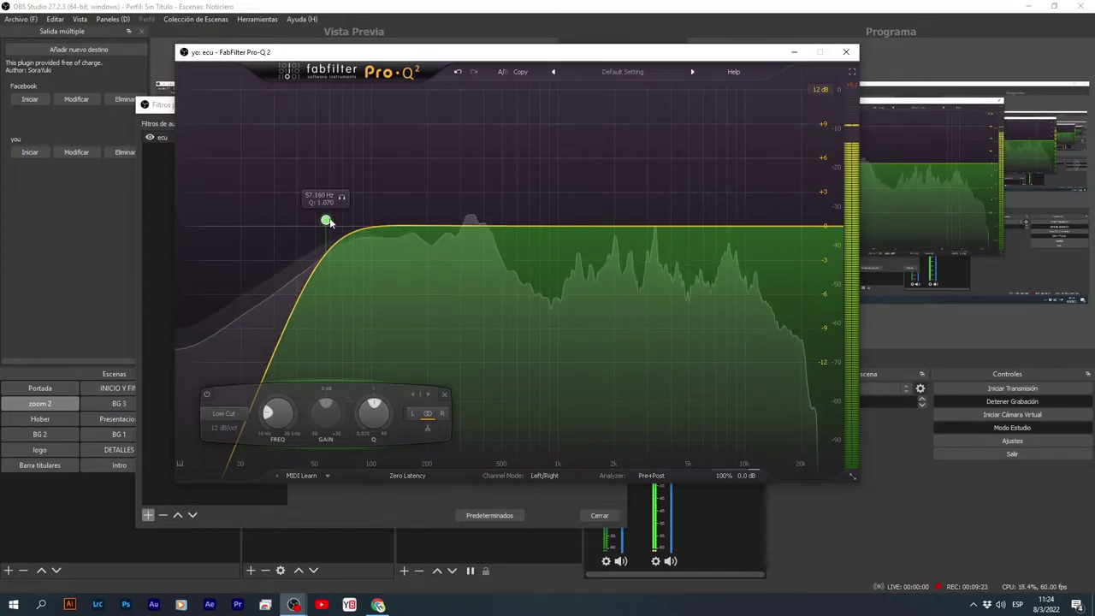
drag(328, 221, 346, 217)
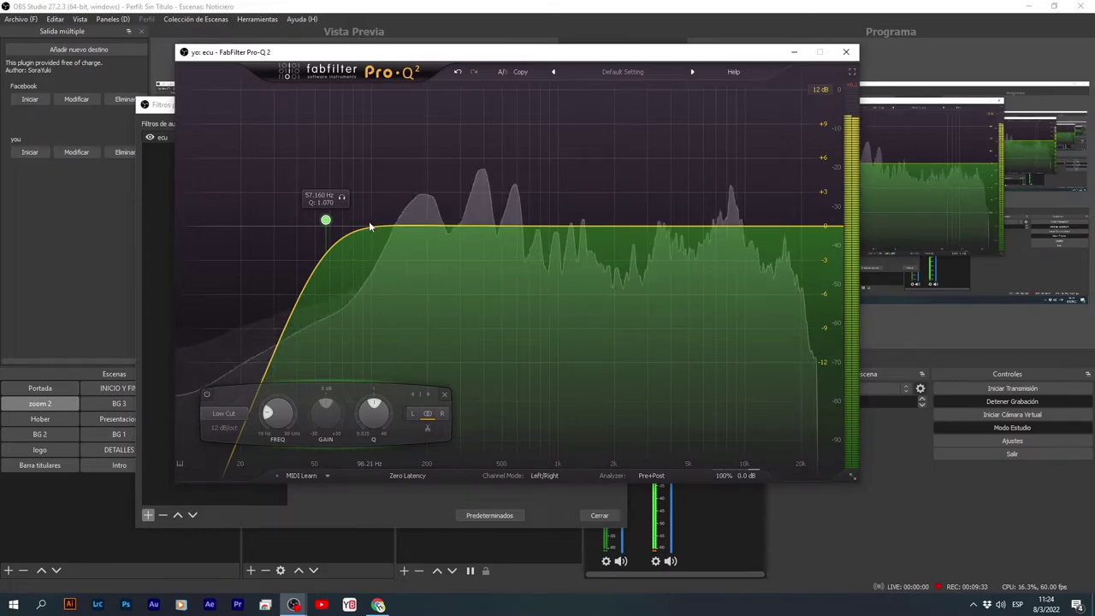
drag(326, 222, 372, 221)
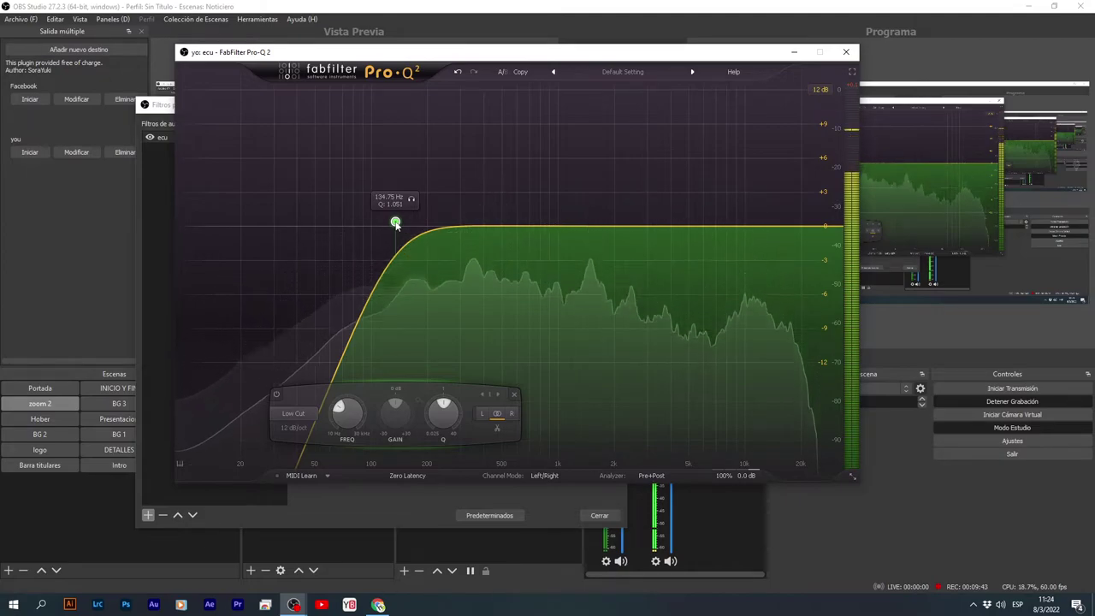
drag(396, 222, 581, 234)
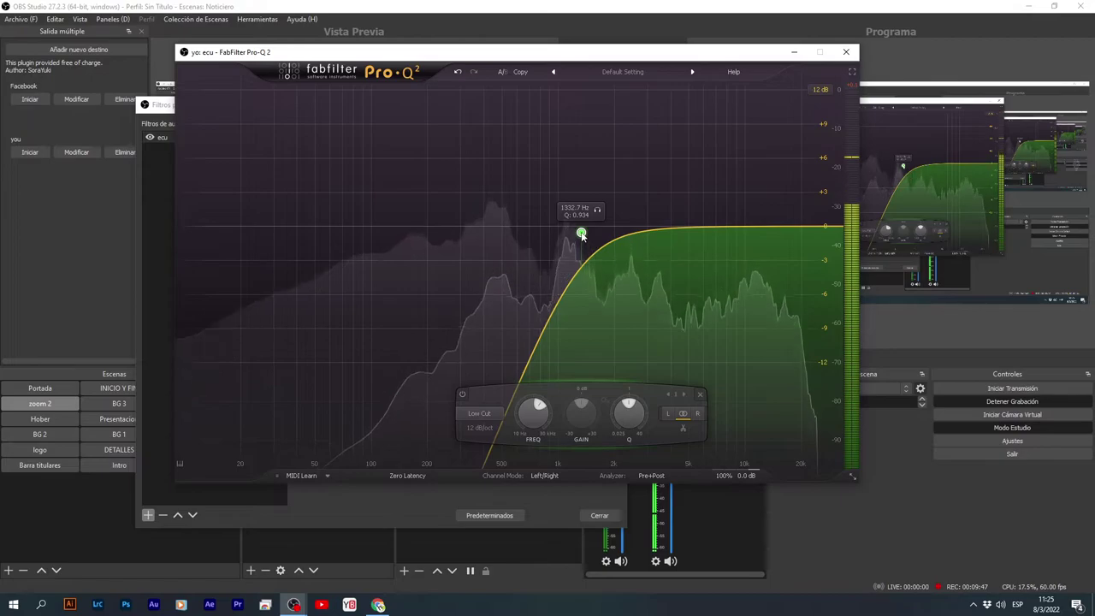
drag(581, 233, 344, 222)
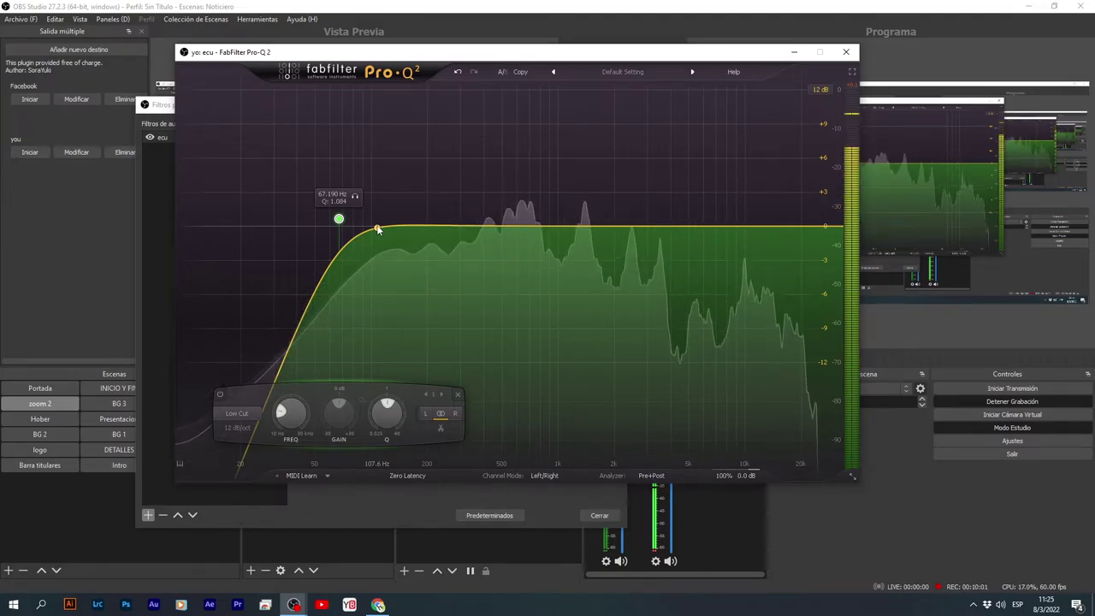
- Add a bell band just above the low cut frequency and set its gain to about +0.6 dB
drag(377, 229, 349, 160)
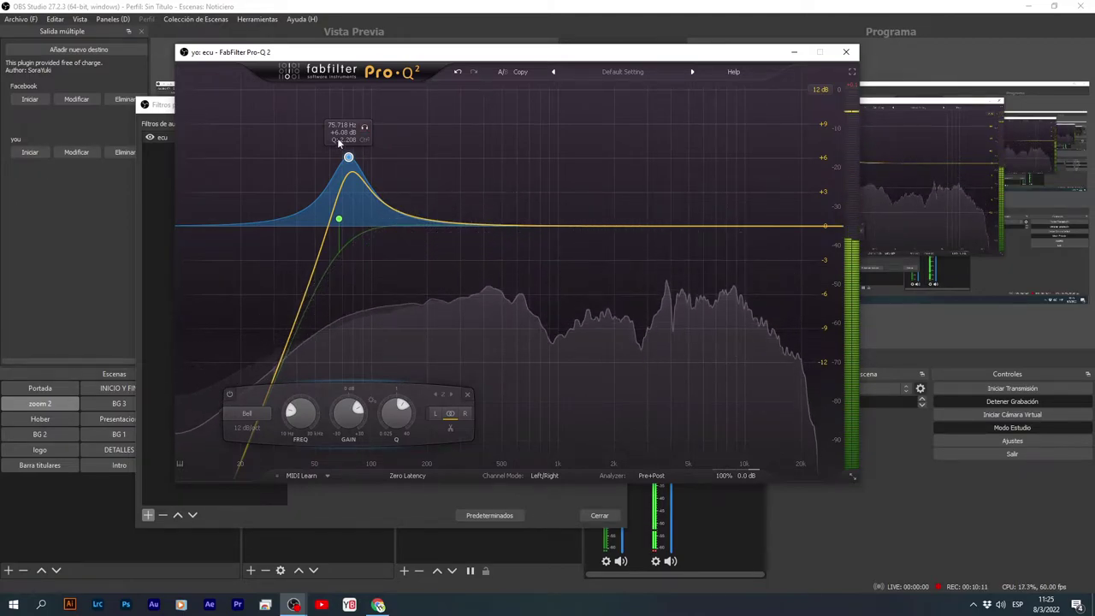
drag(350, 159, 345, 223)
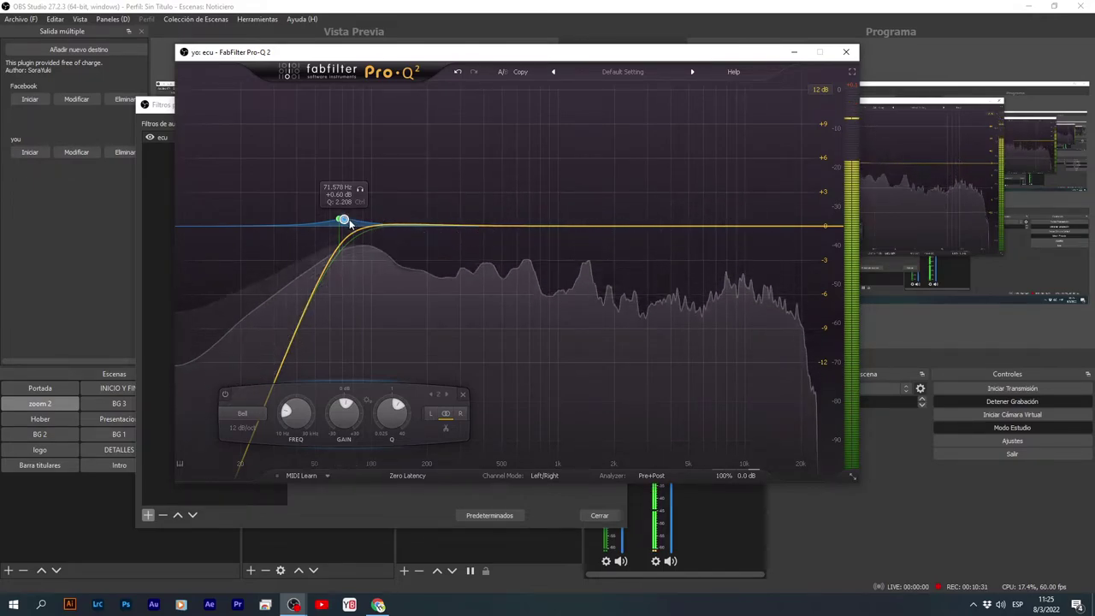
drag(343, 219, 400, 283)
- Add a bell cut of about -2 dB near 113 Hz with a Q of about 2.84
click(411, 275)
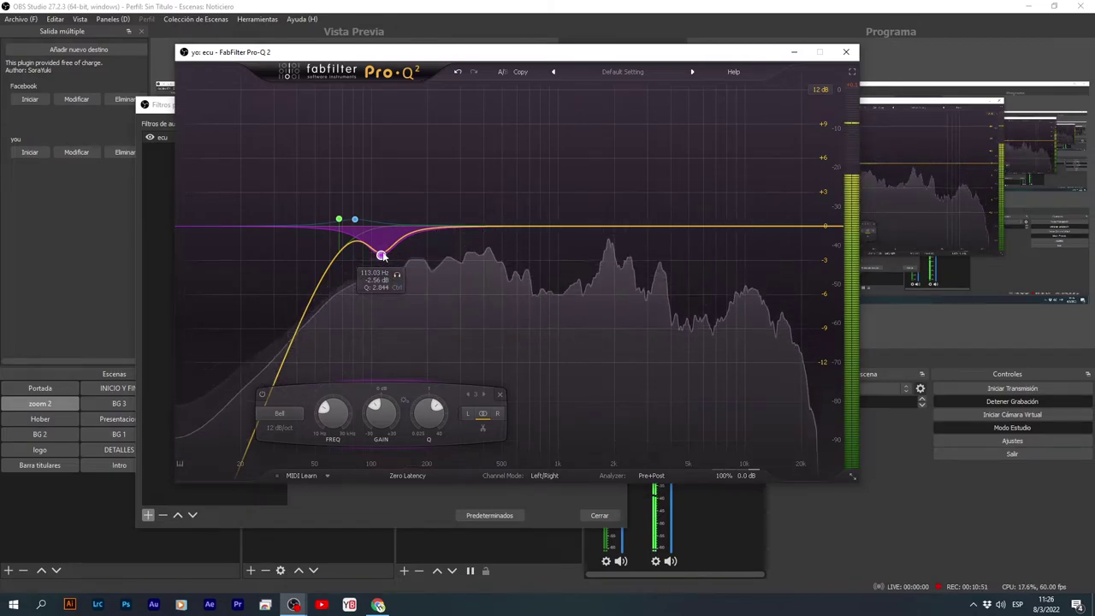
drag(381, 255, 375, 249)
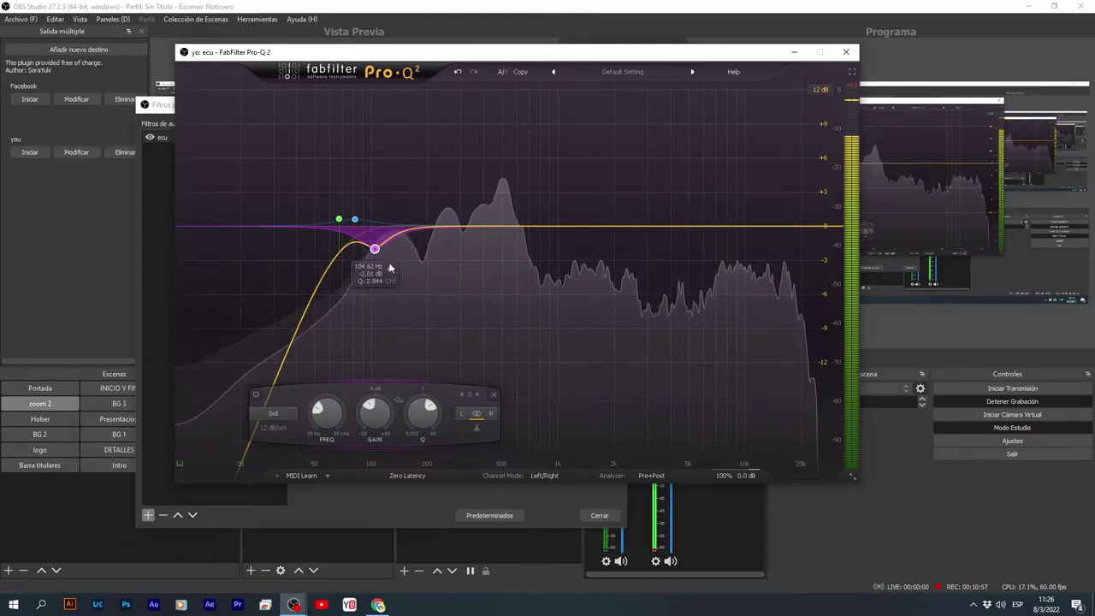
drag(391, 270, 402, 272)
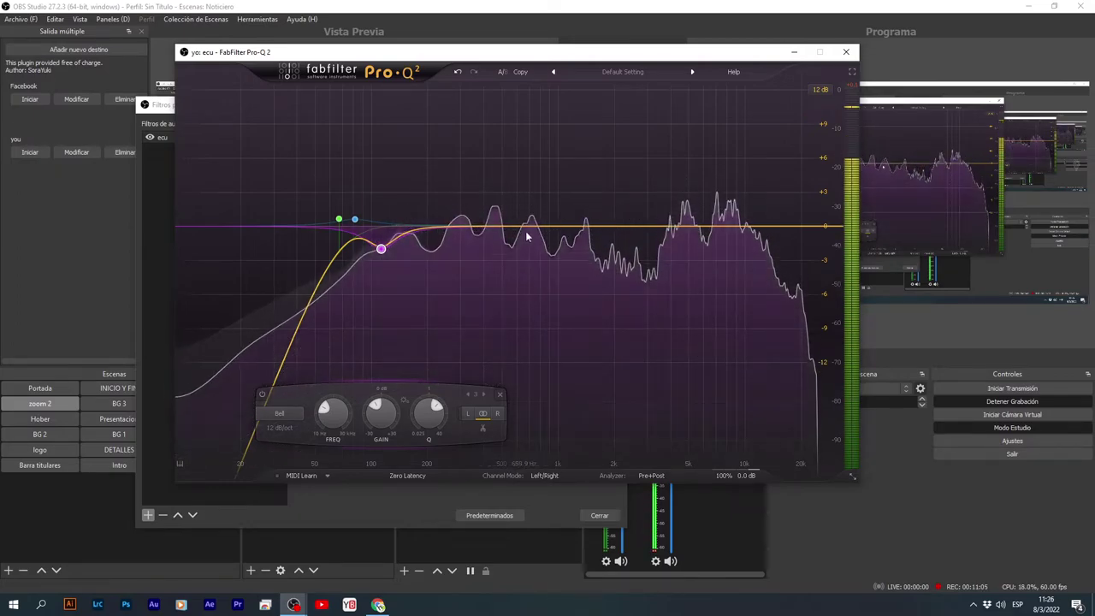
- Add a bell band at about 2180 Hz with about +1.26 dB gain and narrow its Q to about 5.6
drag(628, 249, 501, 253)
click(603, 222)
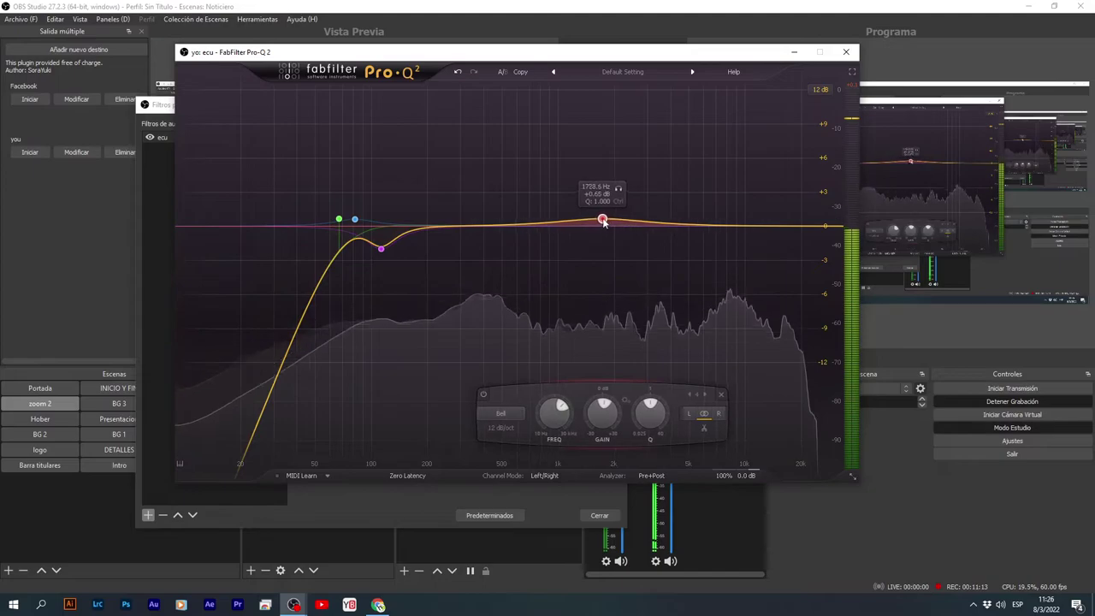
drag(604, 222, 621, 217)
scroll(621, 214, down, 2)
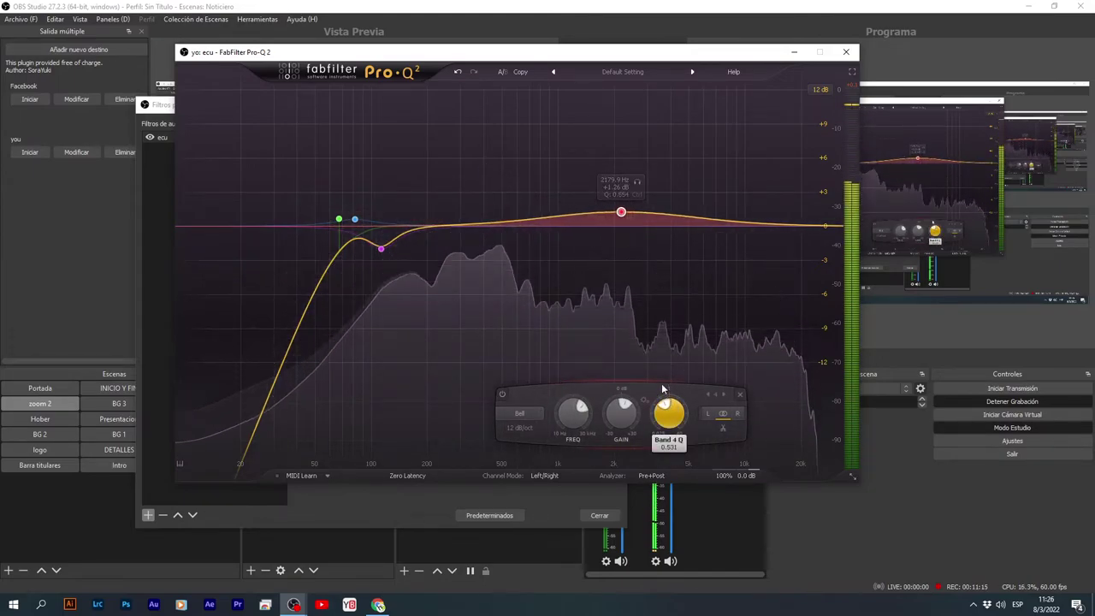
scroll(661, 385, down, 5)
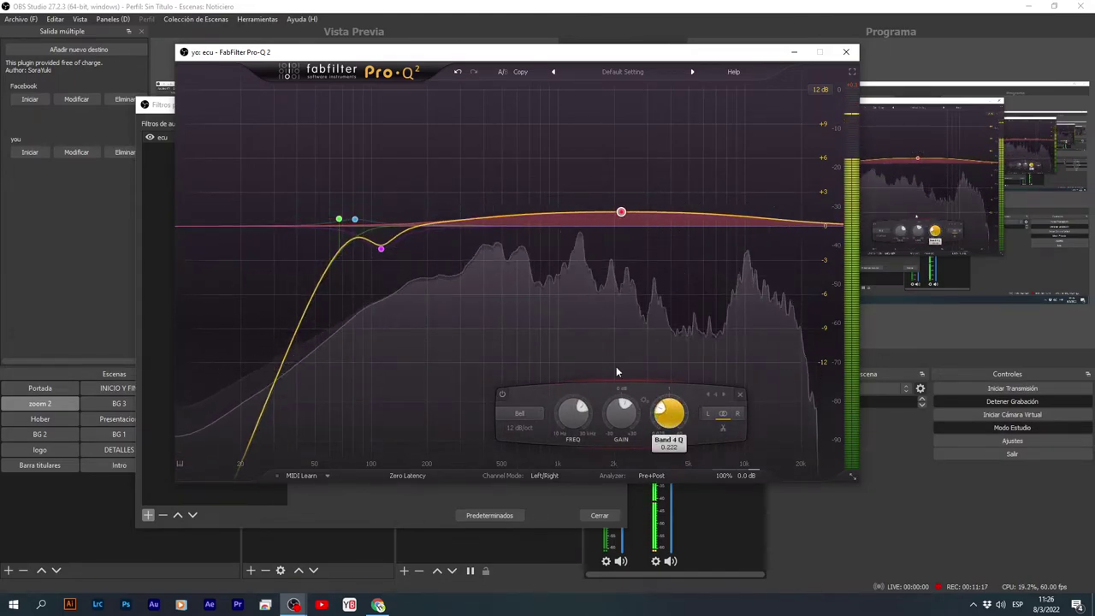
scroll(660, 272, up, 10)
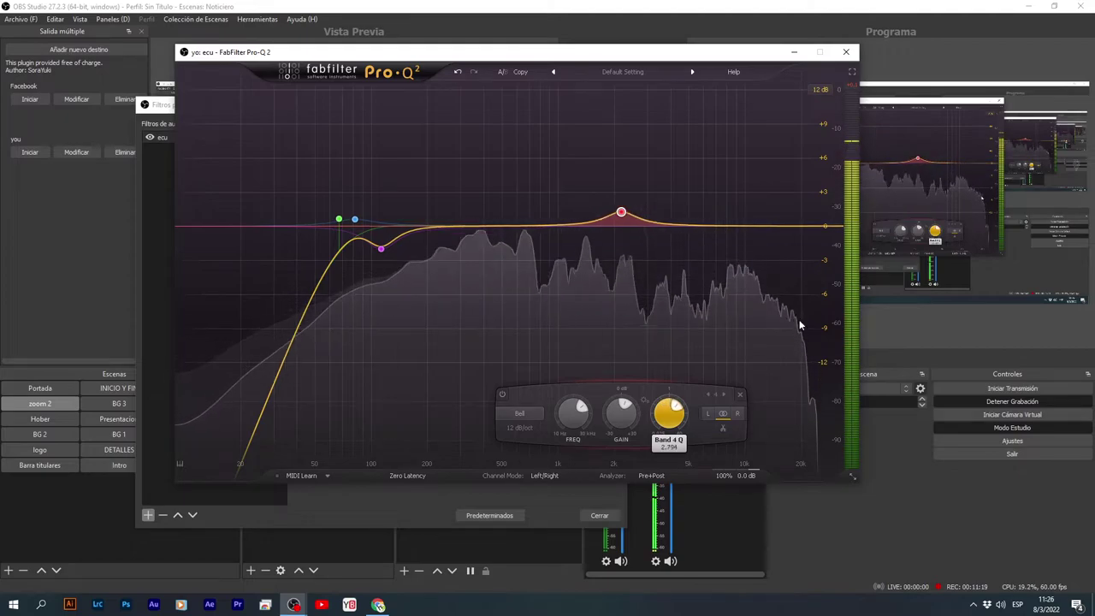
scroll(813, 336, up, 3)
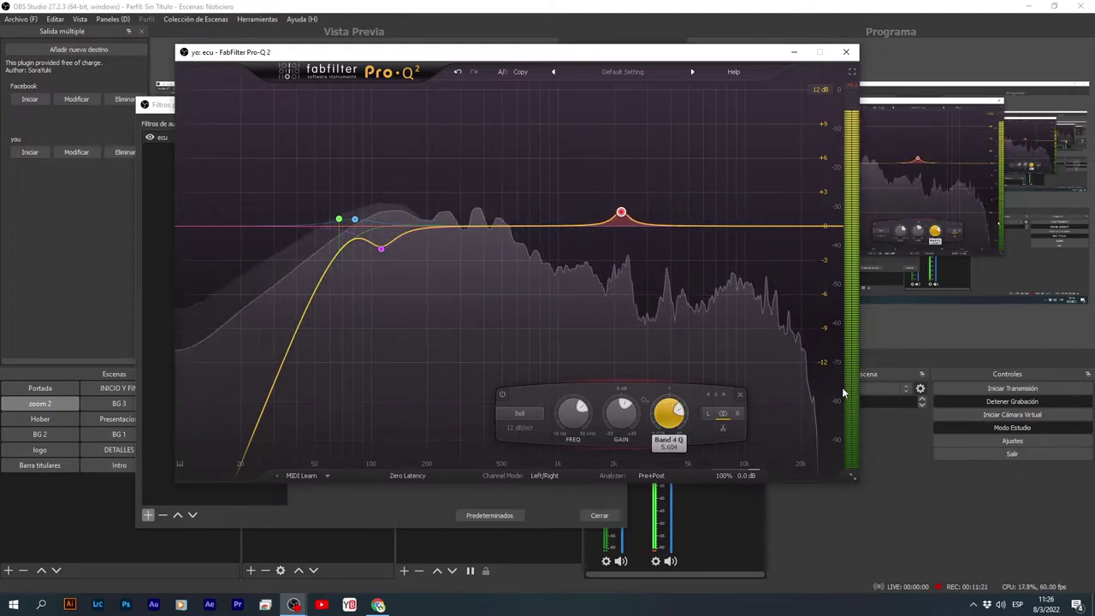
- Move the narrow upper-mid bell to about 2636 Hz and set its gain to about +0.35 dB
mouse_move(624, 215)
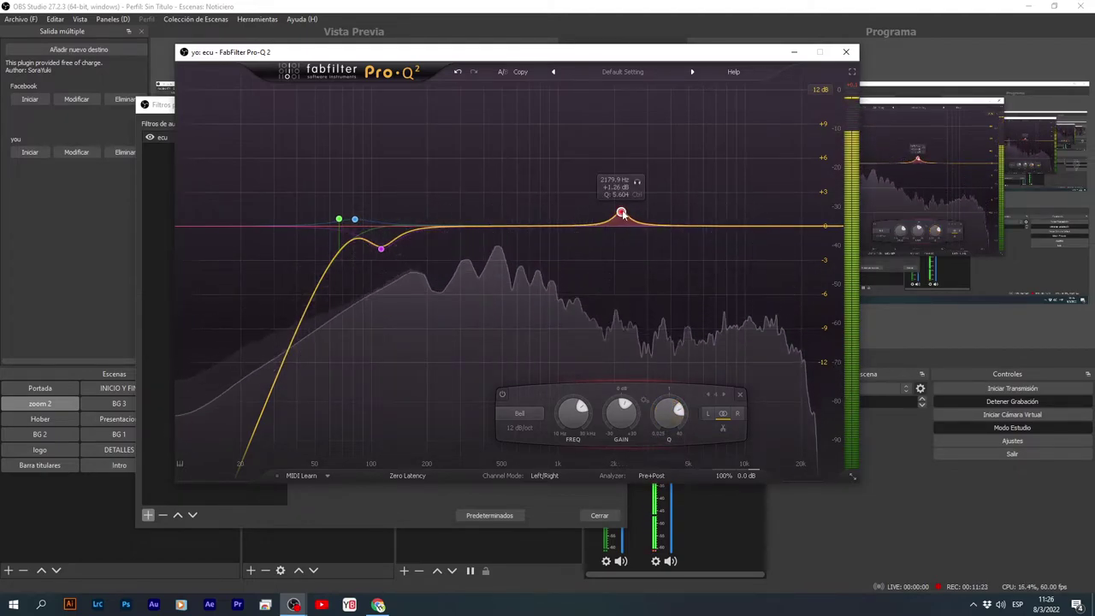
drag(622, 214, 658, 196)
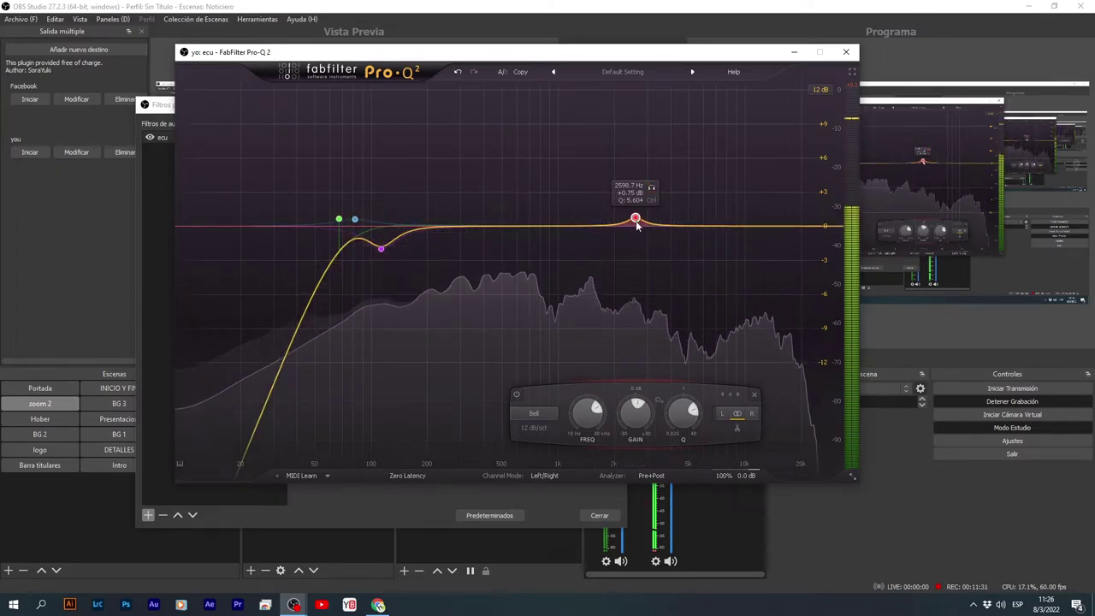
drag(637, 223, 638, 230)
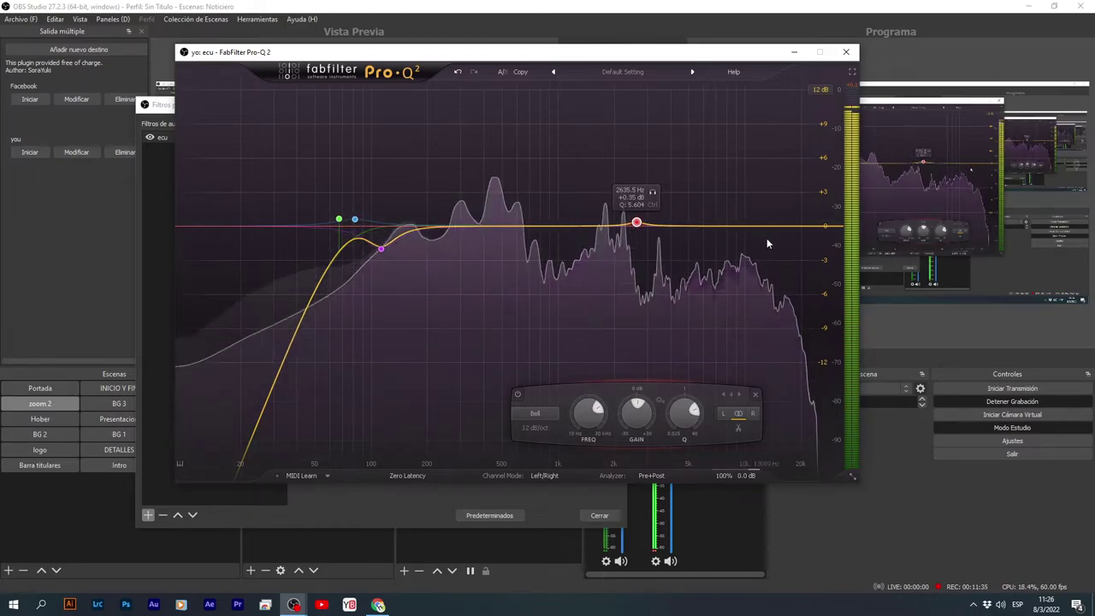
click(843, 228)
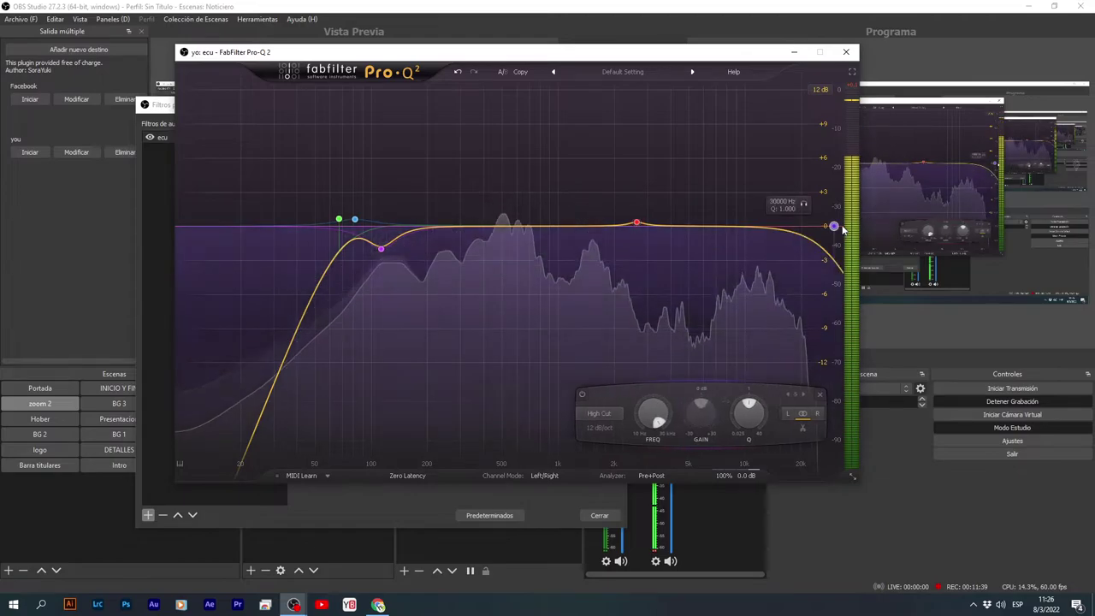
drag(801, 220, 783, 202)
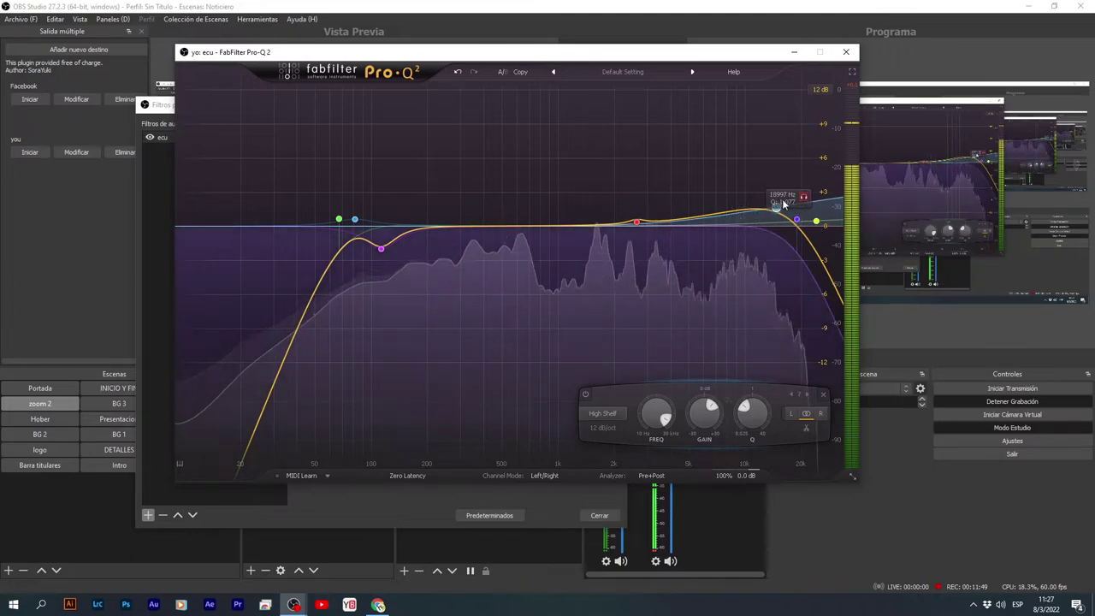
right_click(777, 208)
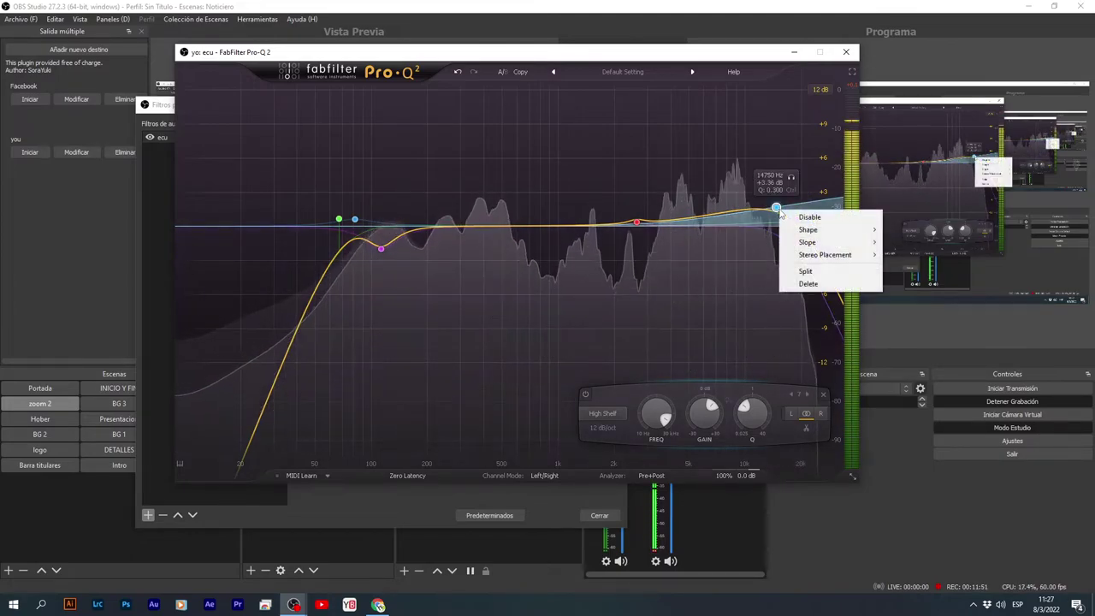
click(808, 283)
right_click(817, 220)
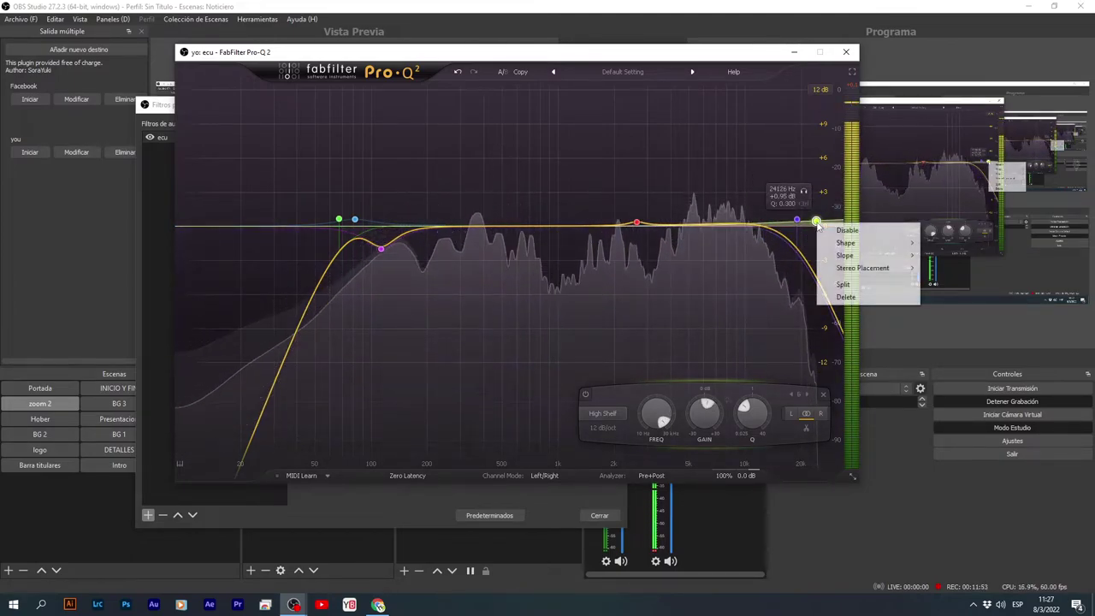
click(840, 297)
right_click(796, 220)
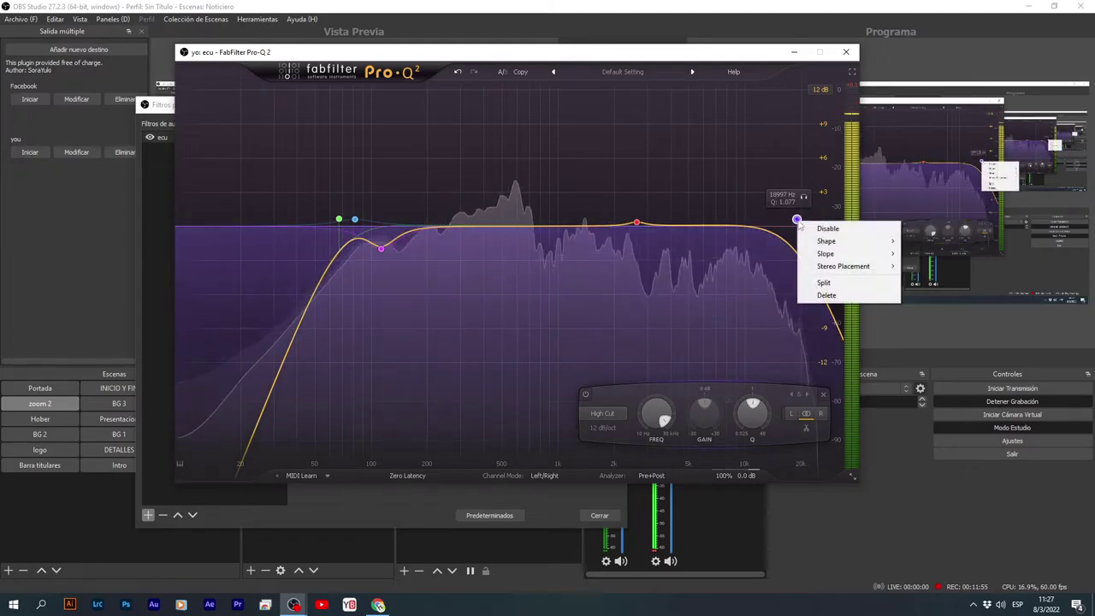
click(826, 295)
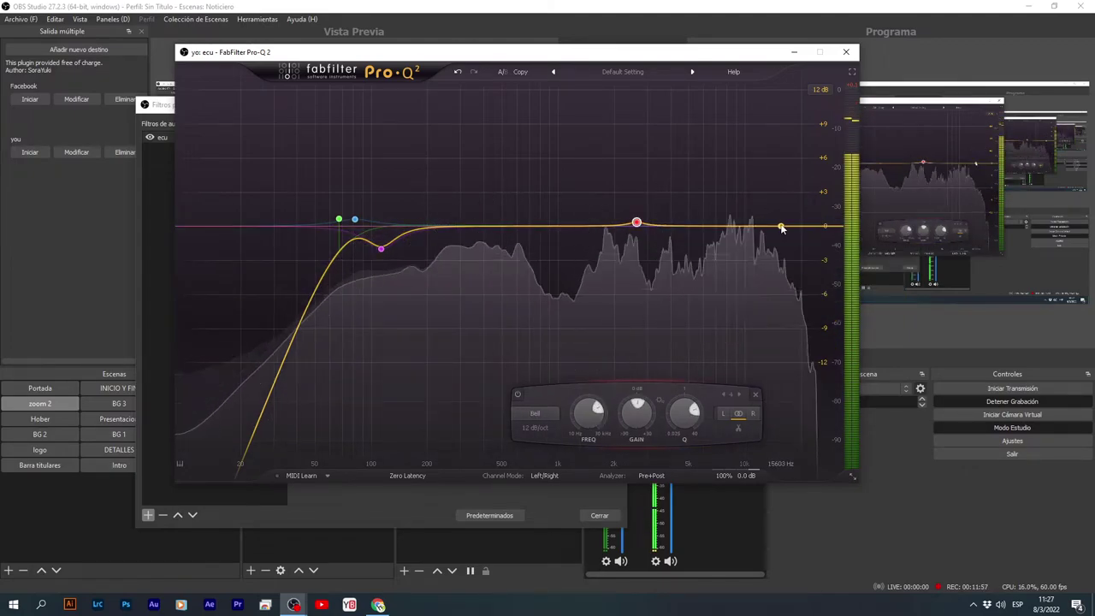
- Add a high shelf at about 14 kHz with about +0.95 dB gain and a Q of about 1.41
click(783, 221)
drag(786, 208, 785, 197)
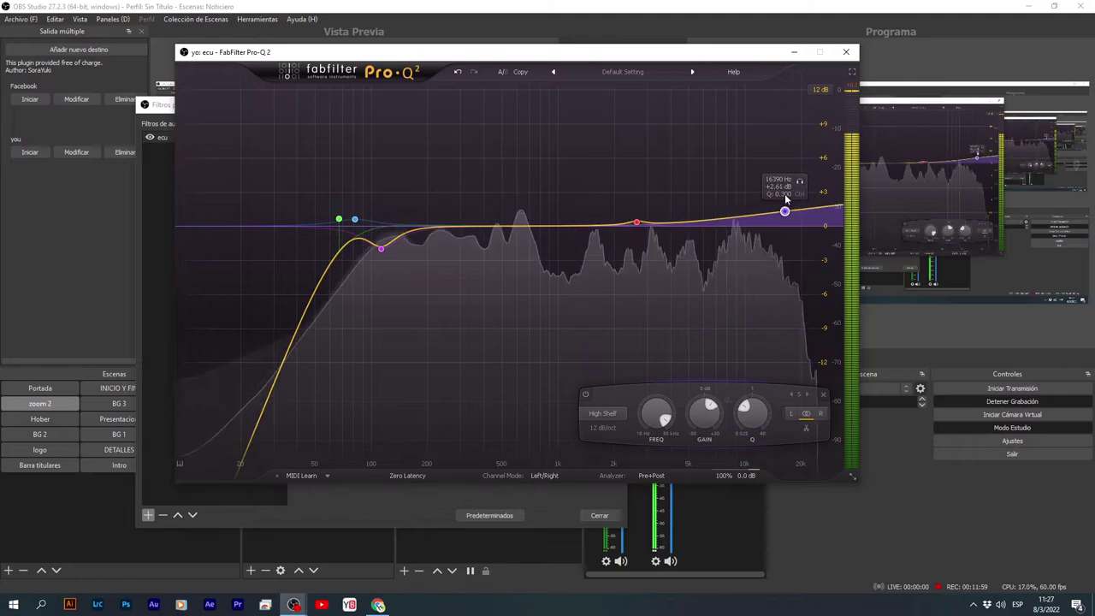
drag(752, 411, 754, 380)
drag(784, 206, 770, 241)
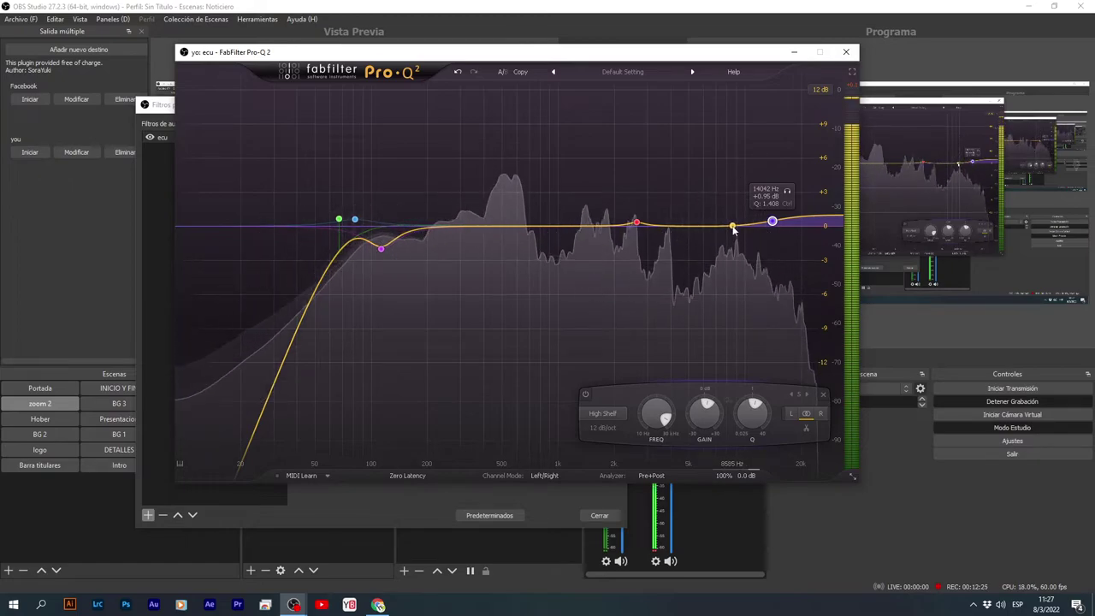
- Add a narrow bell at about 8.4 kHz with a Q of about 5.84 and a gain of about +5.4 dB
drag(732, 227, 732, 191)
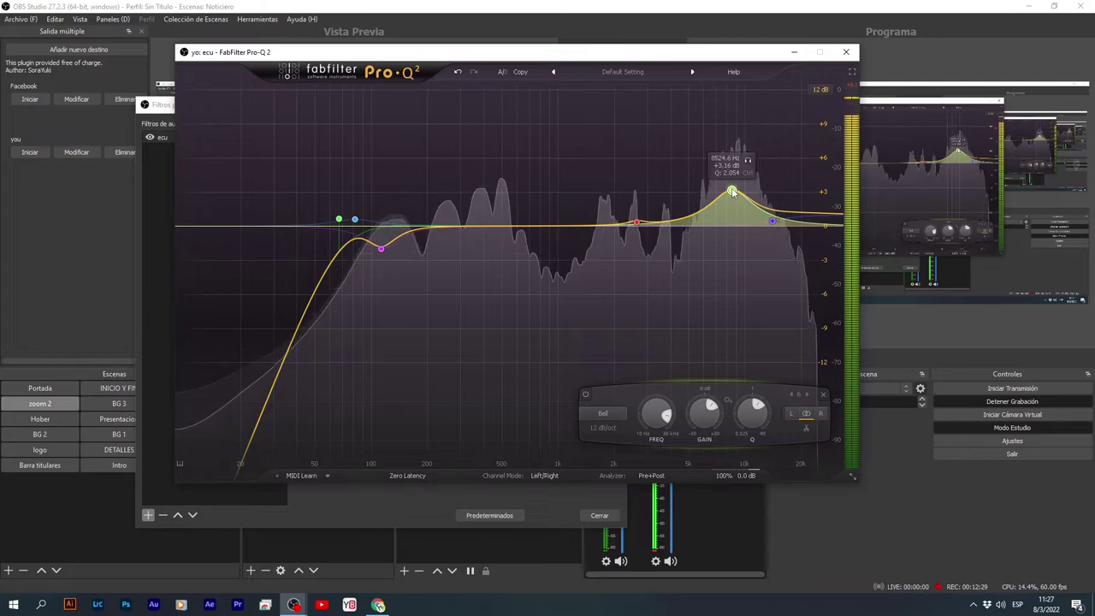
drag(753, 411, 766, 425)
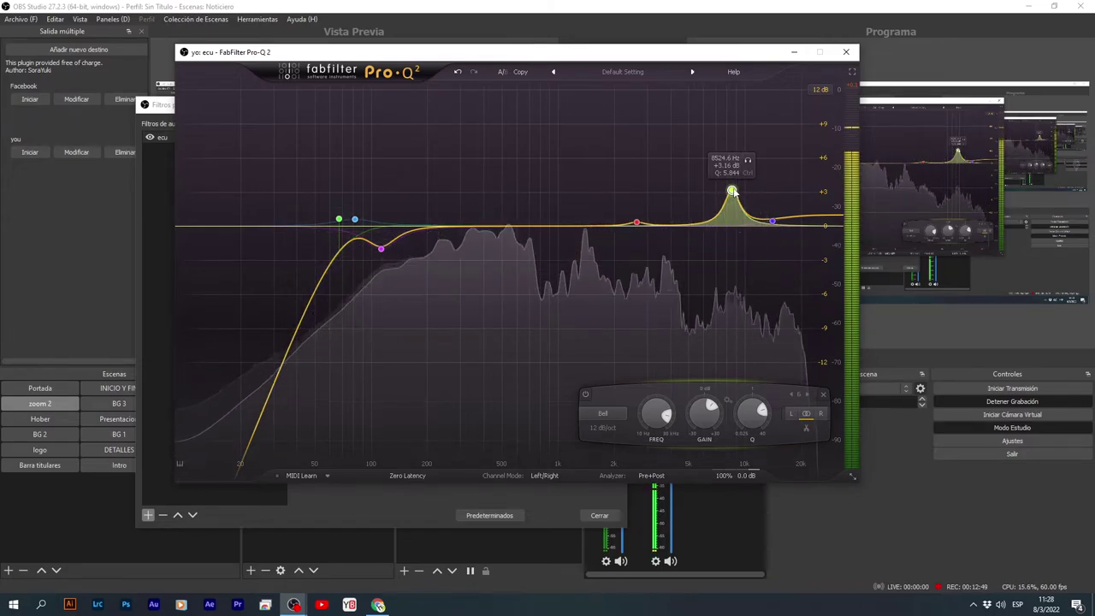
drag(733, 227, 732, 166)
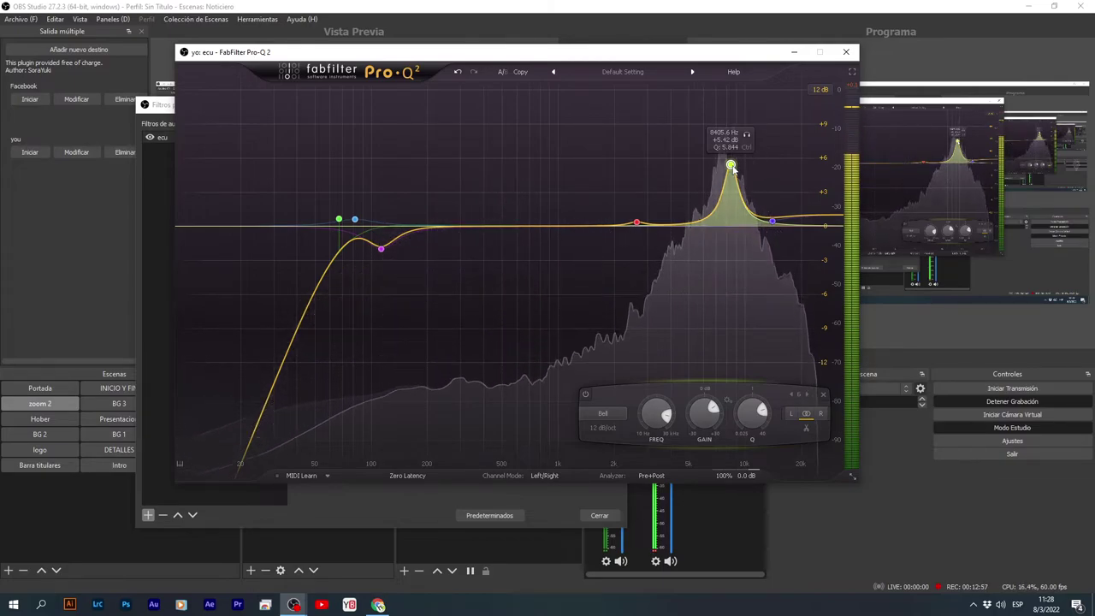
- Move the high bell to about 8768 Hz with about +0.70 dB gain and a Q of about 4.47, and close the equalizer window
drag(732, 166, 734, 204)
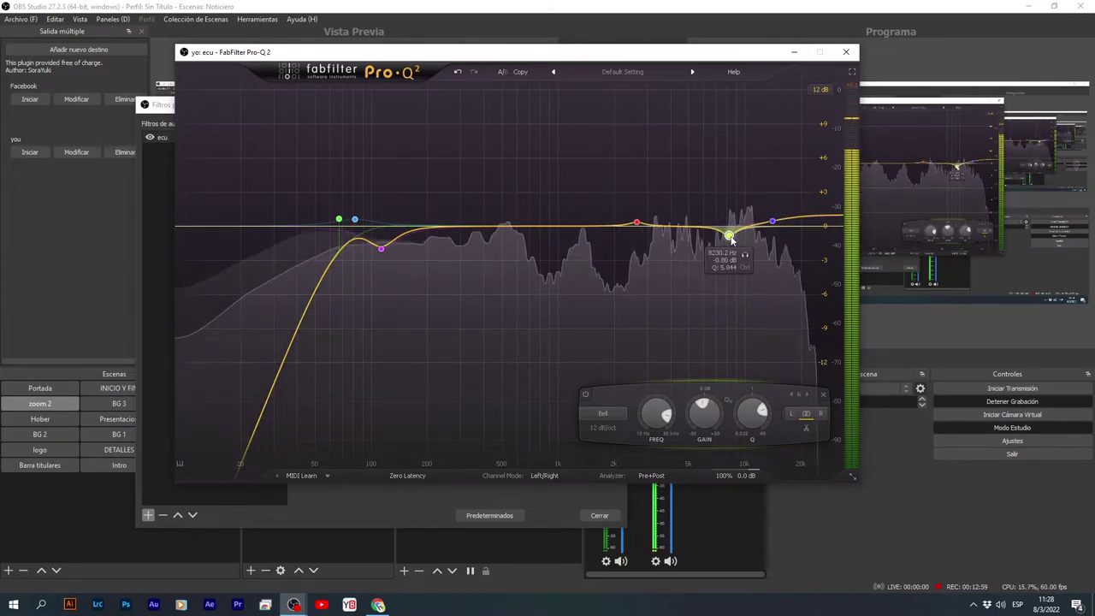
scroll(752, 414, up, 2)
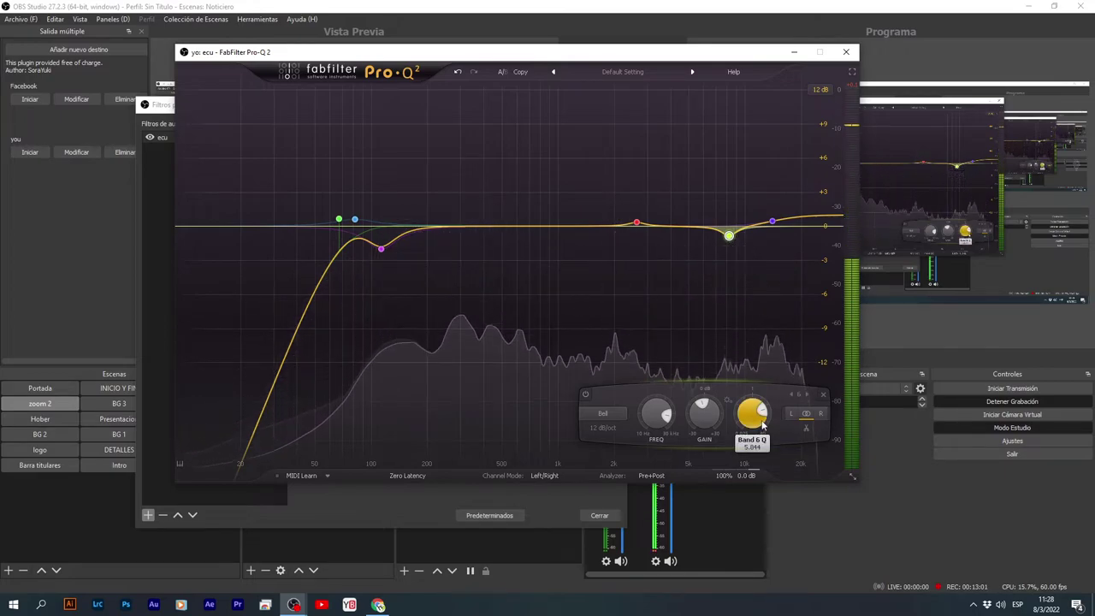
scroll(764, 425, down, 3)
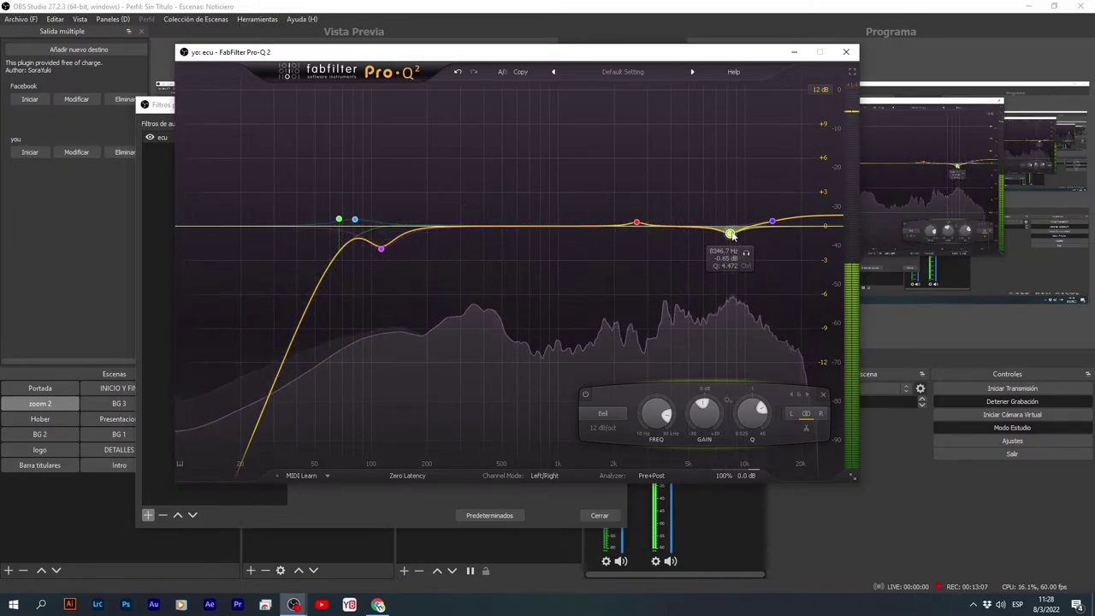
drag(729, 237, 731, 235)
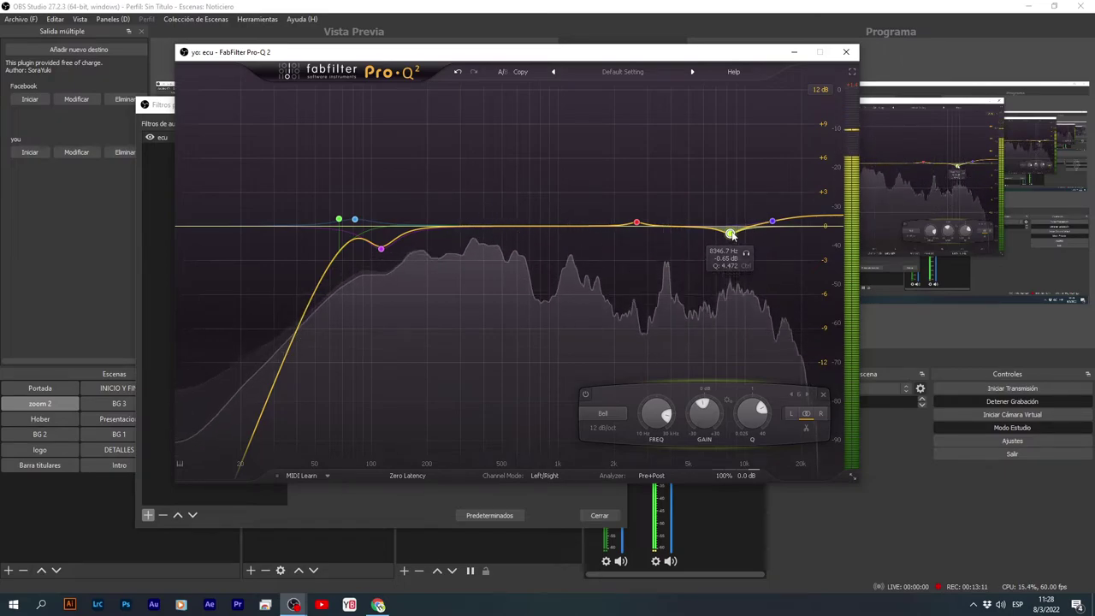
drag(731, 235, 735, 219)
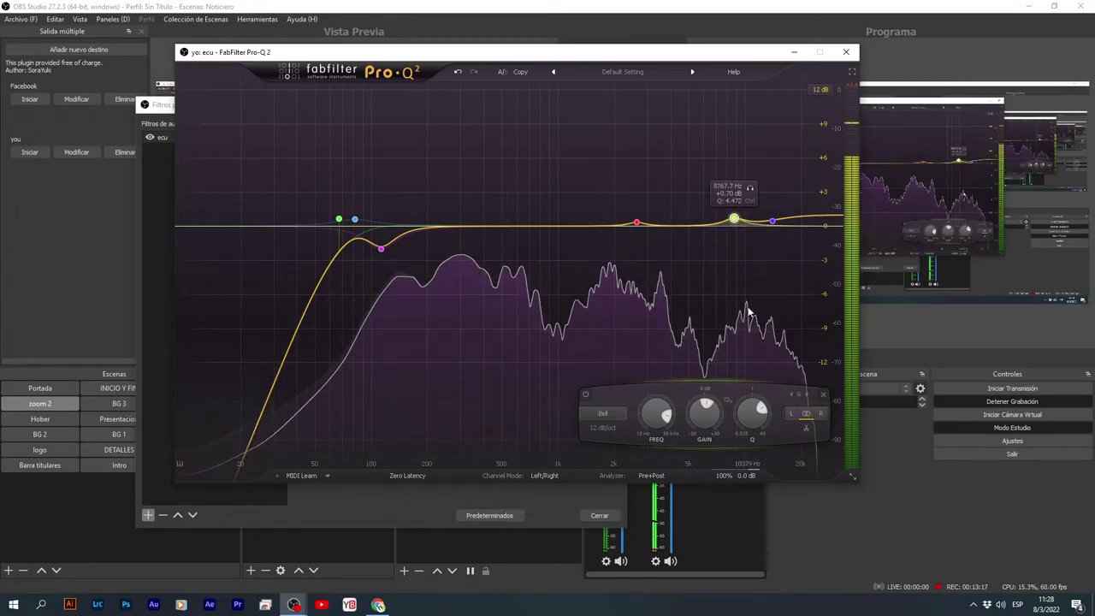
click(848, 53)
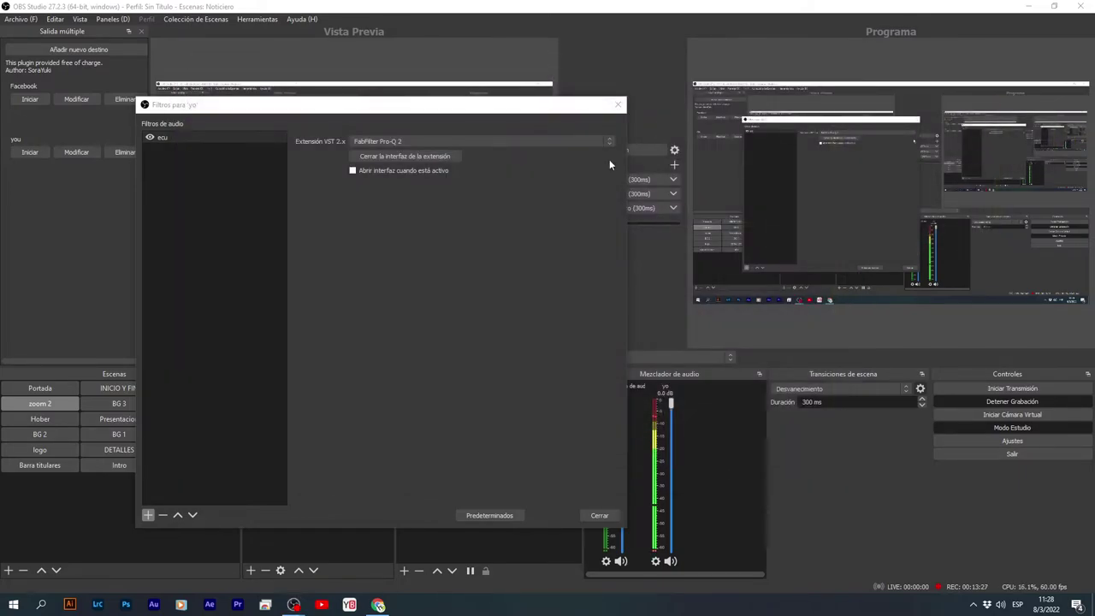
- Reopen the equalizer and set the blue low bell to about 70 Hz, about +5.7 dB gain and a Q of about 1.62
click(405, 156)
click(442, 159)
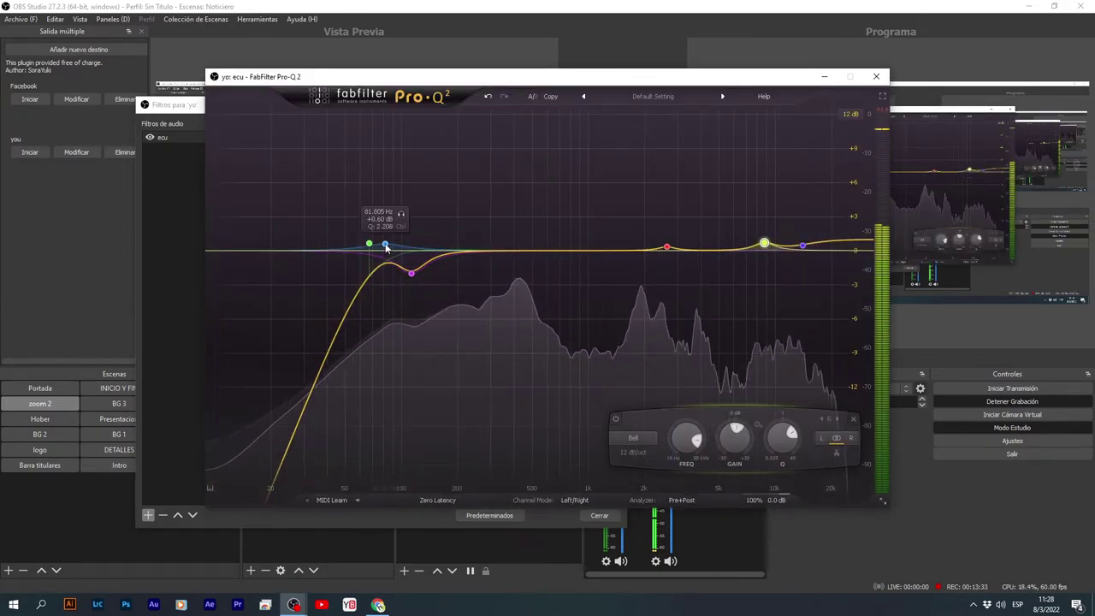
drag(386, 247, 370, 165)
mouse_move(434, 441)
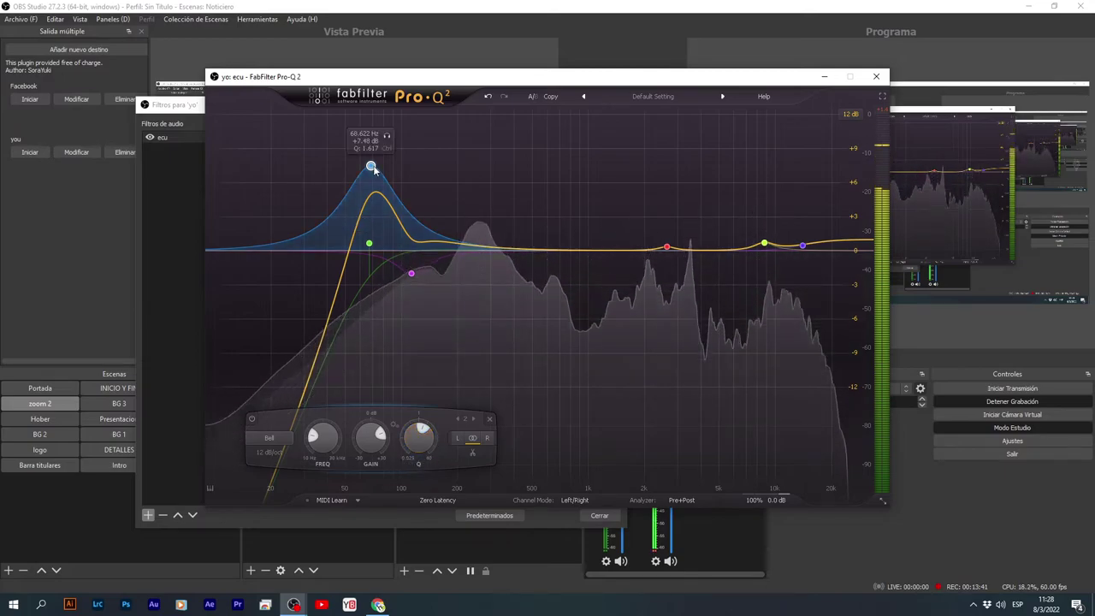
drag(370, 165, 373, 184)
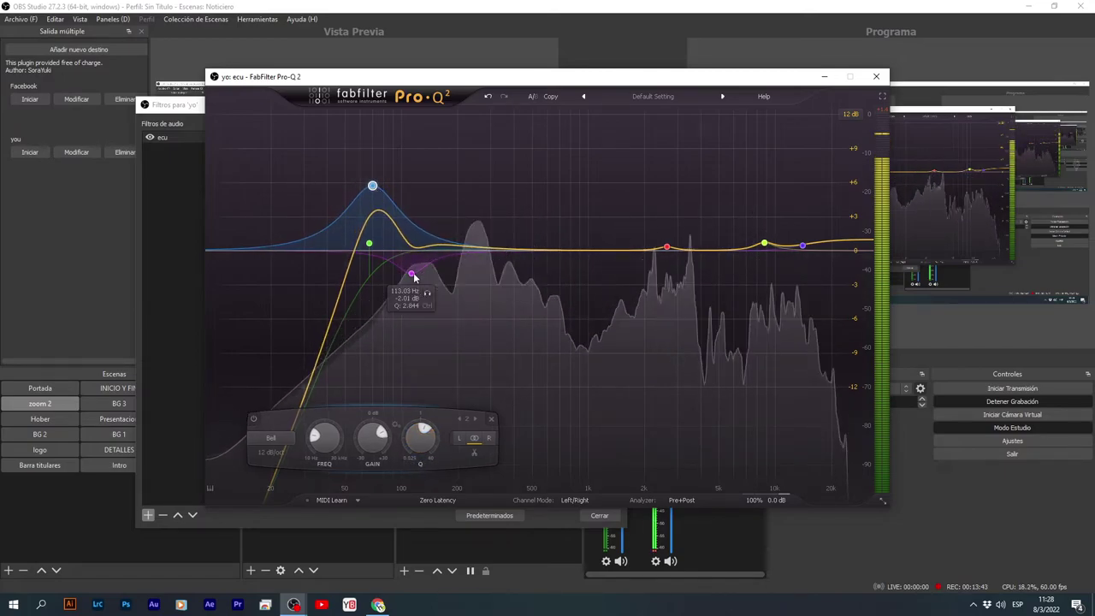
- Move the purple low-frequency cut to about 145 Hz with about -3 dB gain, and close the equalizer window
drag(412, 273, 432, 290)
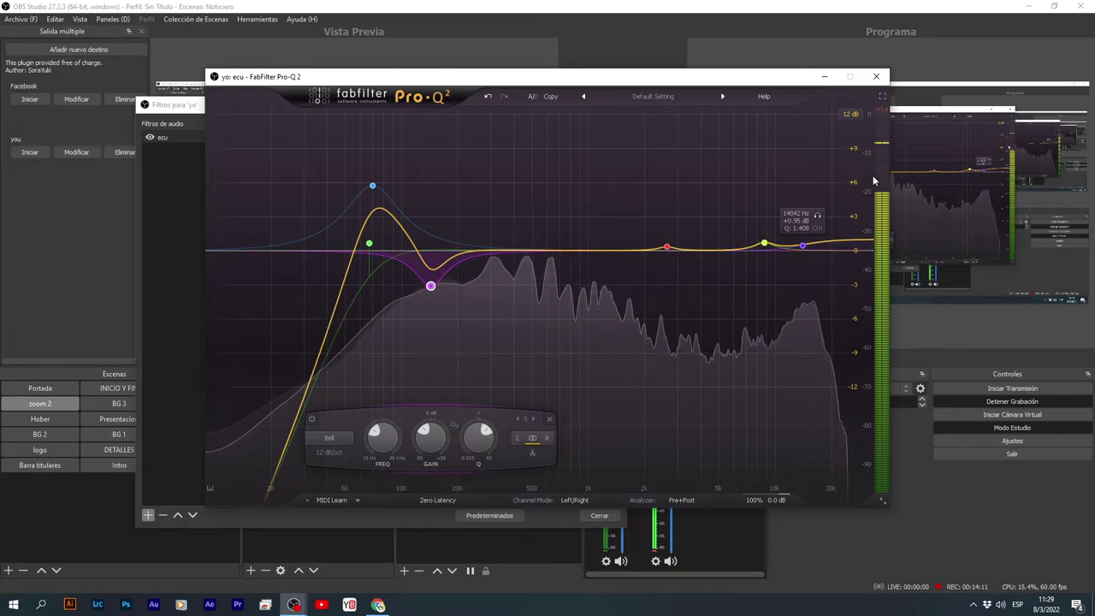
click(879, 80)
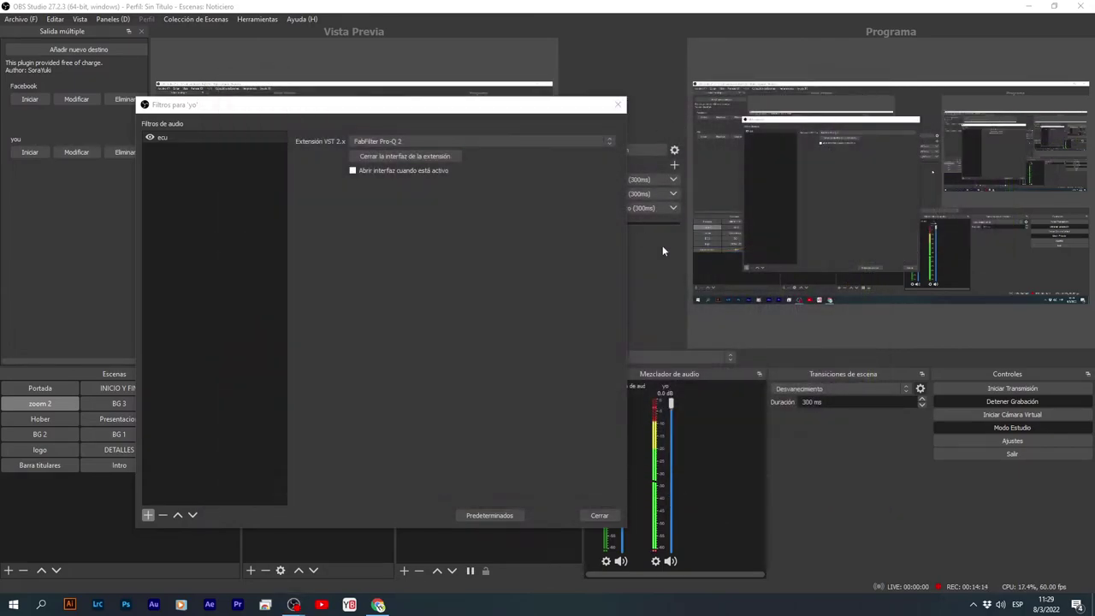
- Add a Compresor filter to the microphone source under its default name
click(148, 516)
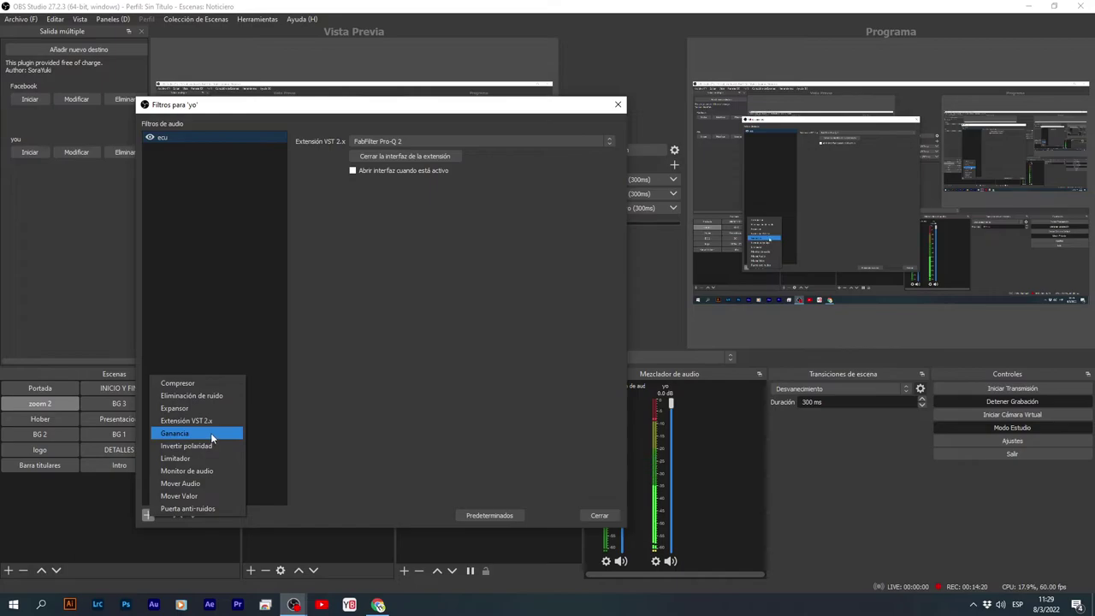
click(220, 385)
click(354, 337)
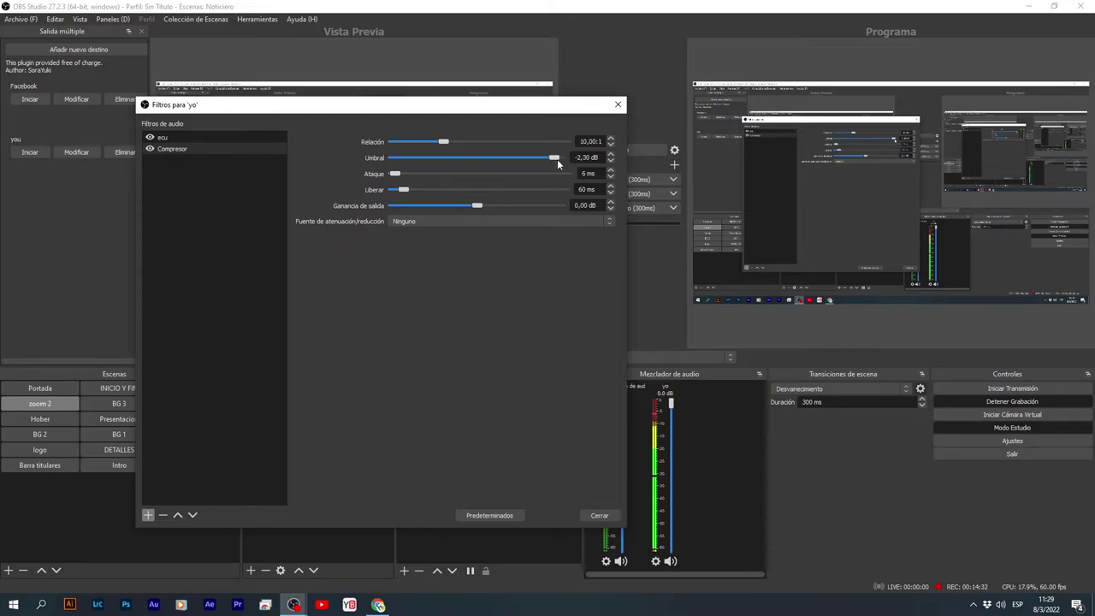
- Set the compressor's threshold to -5.70 dB and its output gain to 5.60 dB, and toggle the filter to compare the sound
click(486, 205)
drag(501, 206, 498, 208)
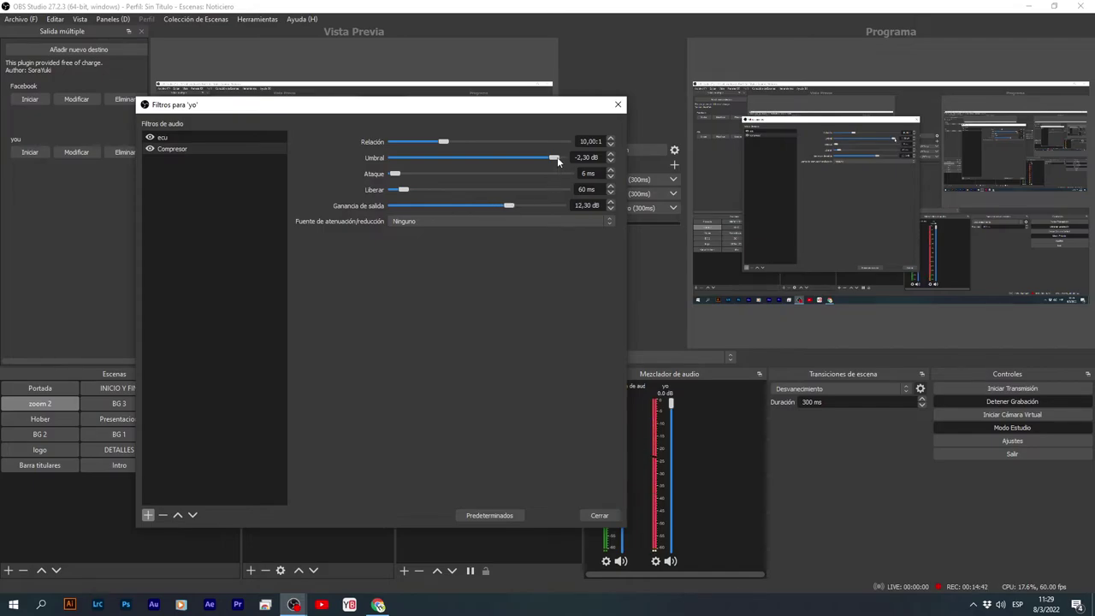
drag(556, 158, 490, 161)
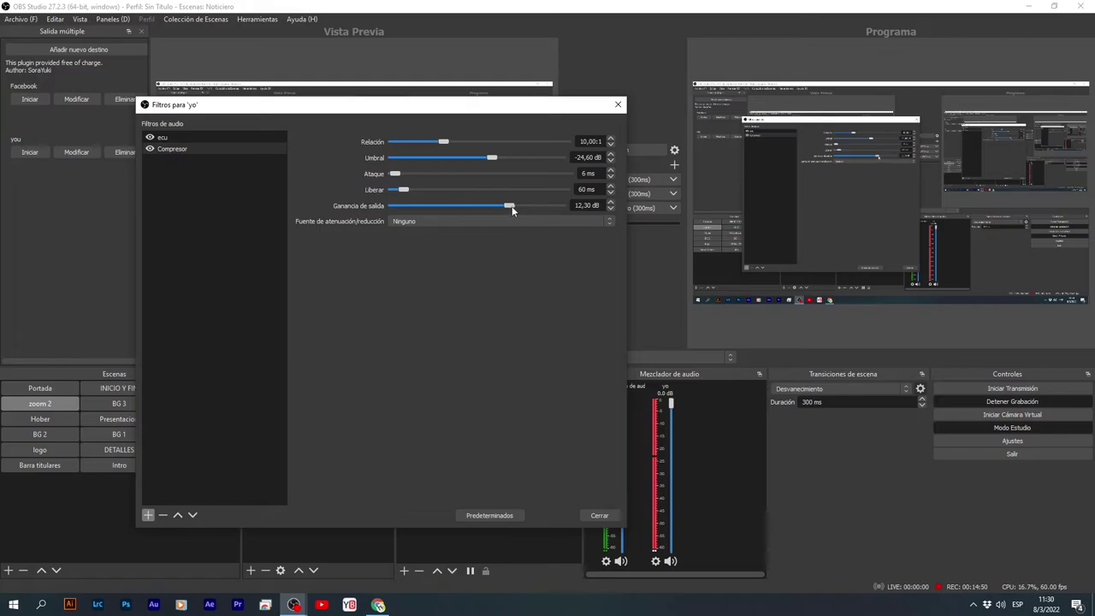
drag(511, 205, 504, 207)
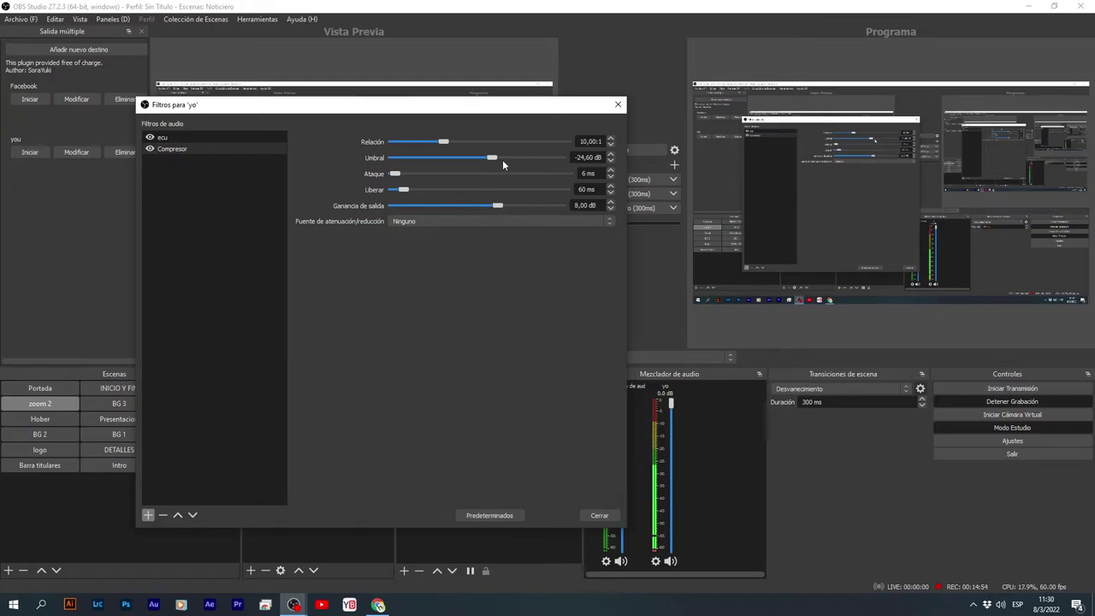
drag(499, 157, 546, 166)
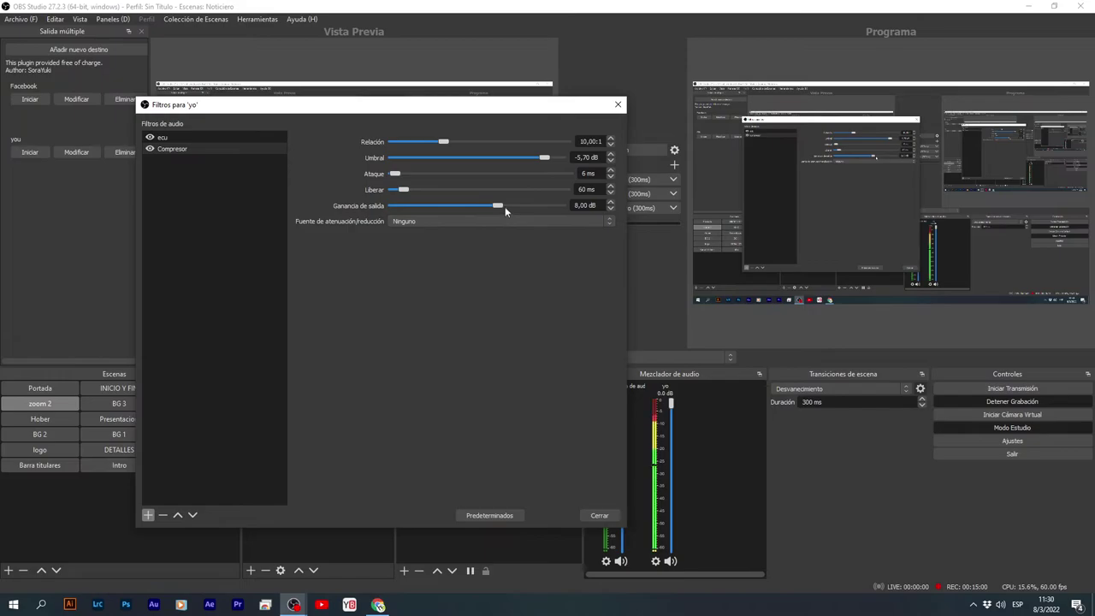
drag(498, 206, 491, 206)
click(151, 149)
- Add a Limitador filter to the microphone source under its default name
click(148, 516)
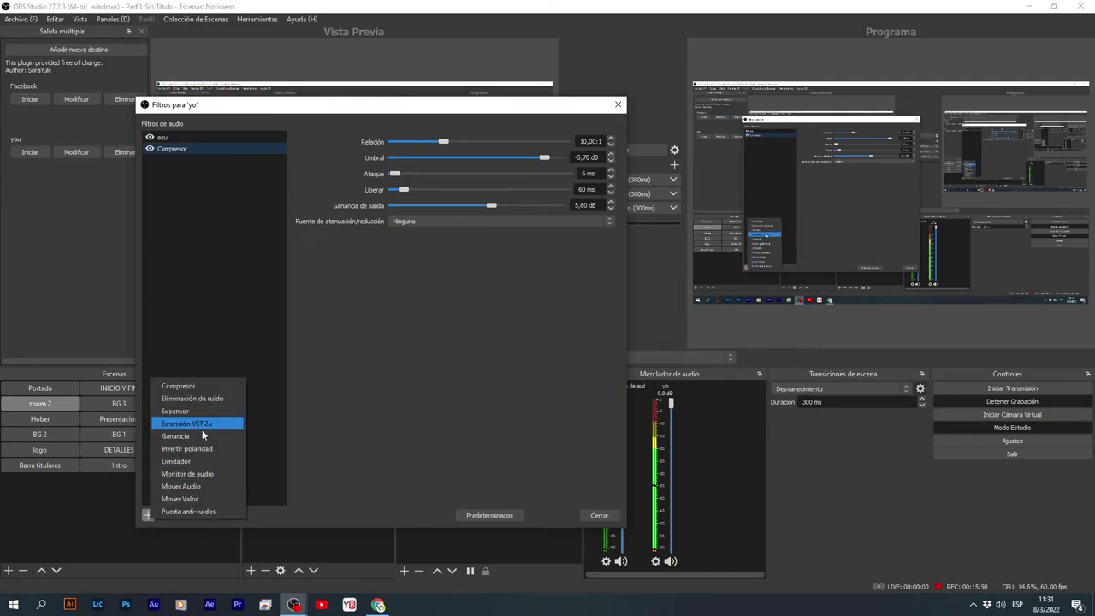
click(205, 461)
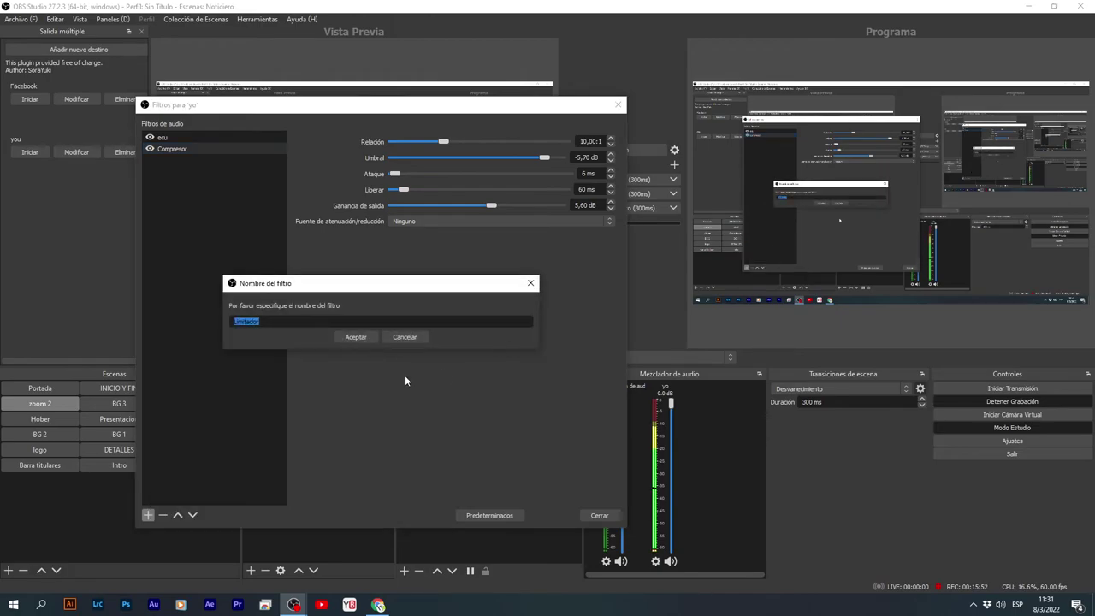
click(354, 337)
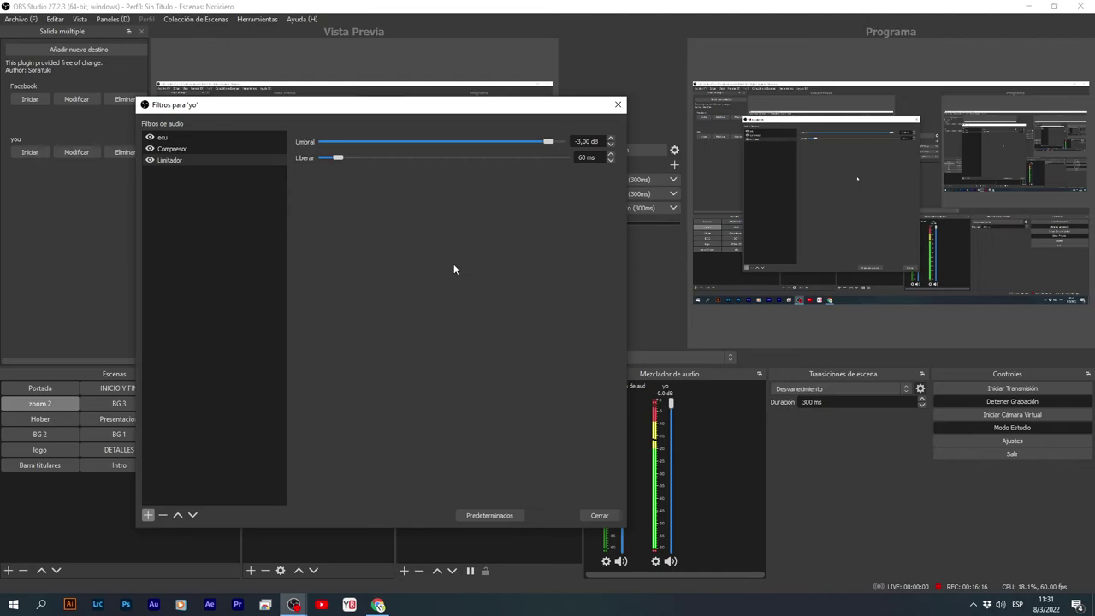
- Reopen the equalizer of the ecu filter and move the blue low bell to about 145 Hz with about +1.3 dB gain
click(167, 138)
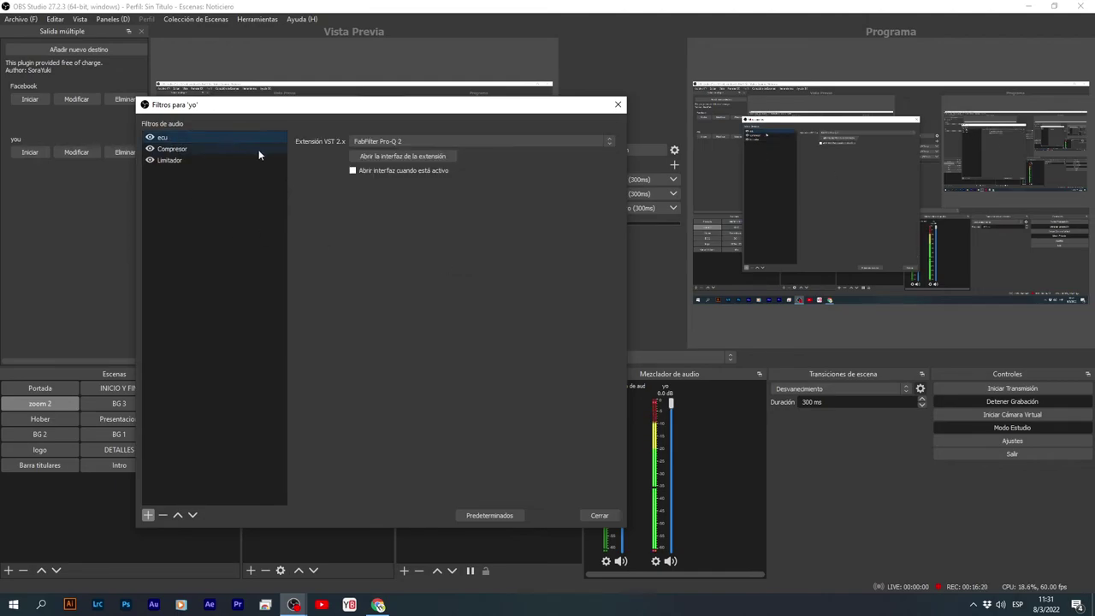
click(411, 157)
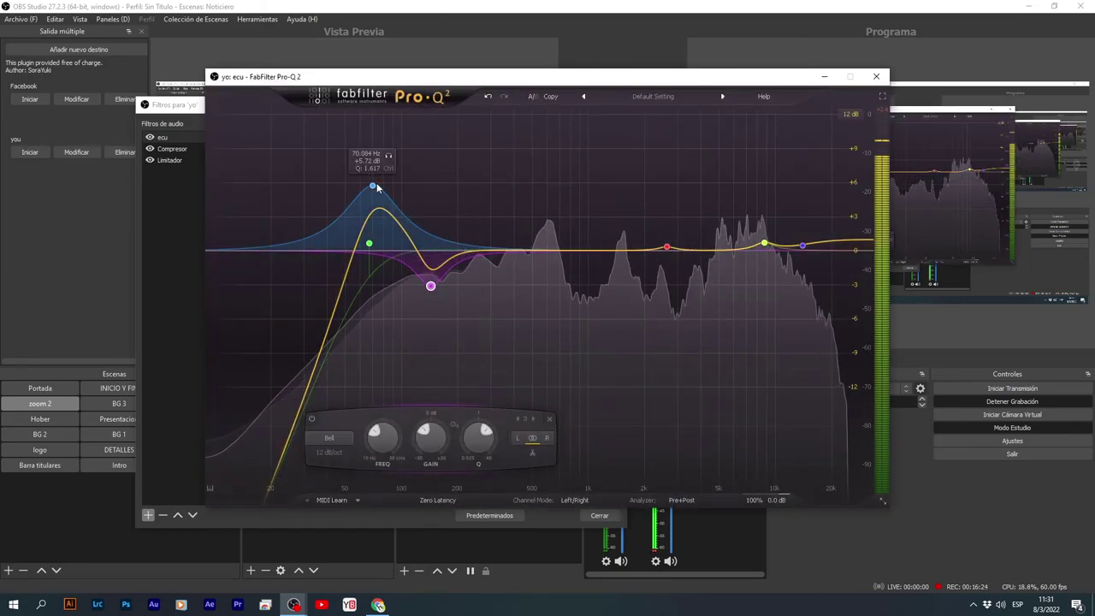
drag(373, 188, 432, 238)
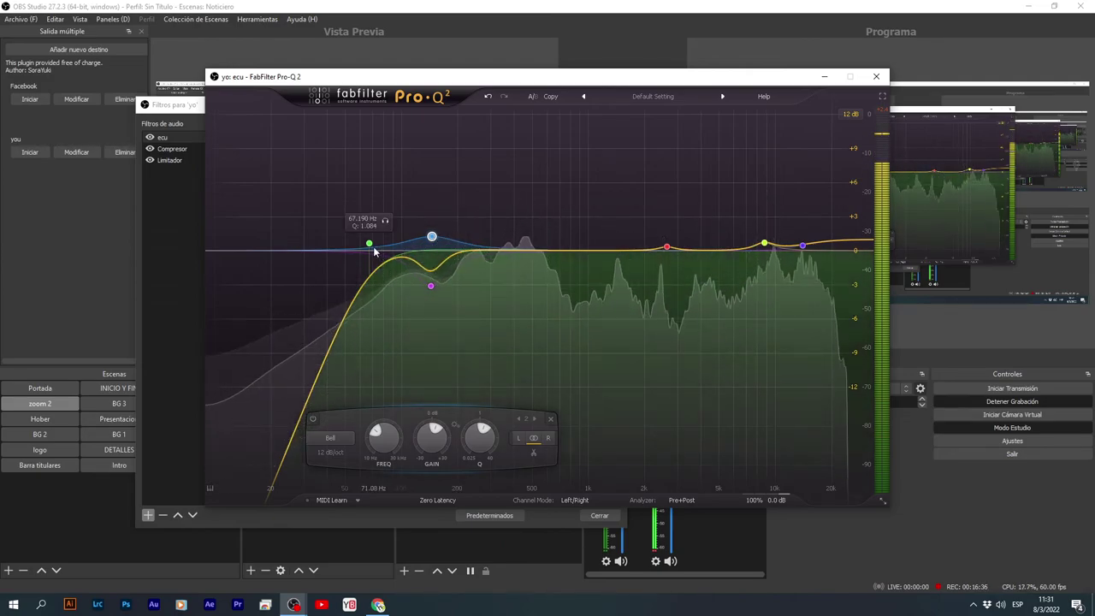
- Move the low cut to about 56 Hz with a higher Q, and close the equalizer and the filters window
drag(369, 244, 440, 248)
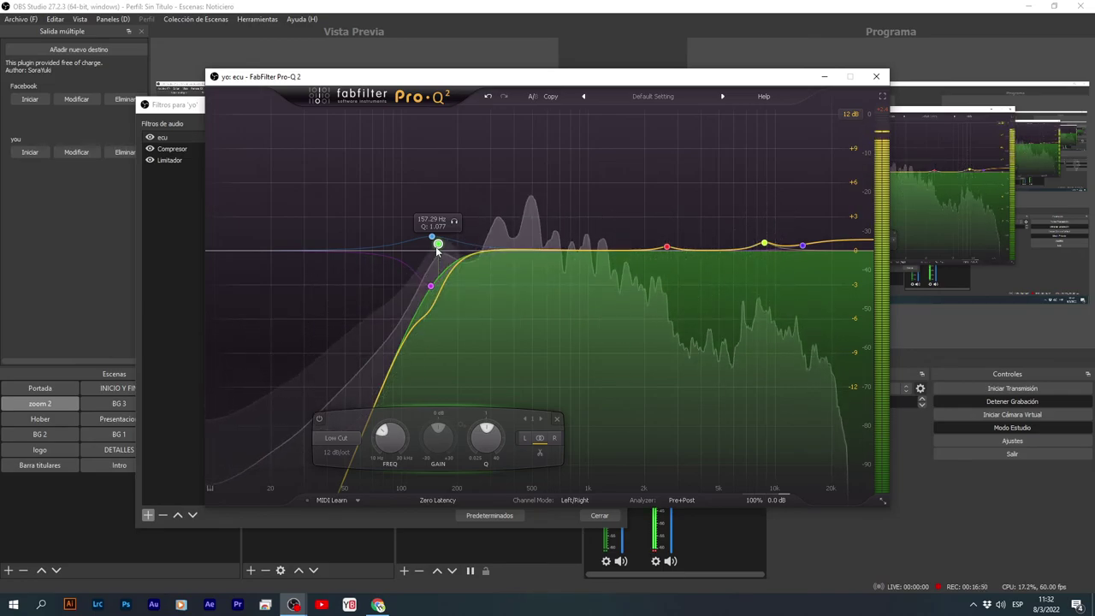
drag(435, 247, 354, 205)
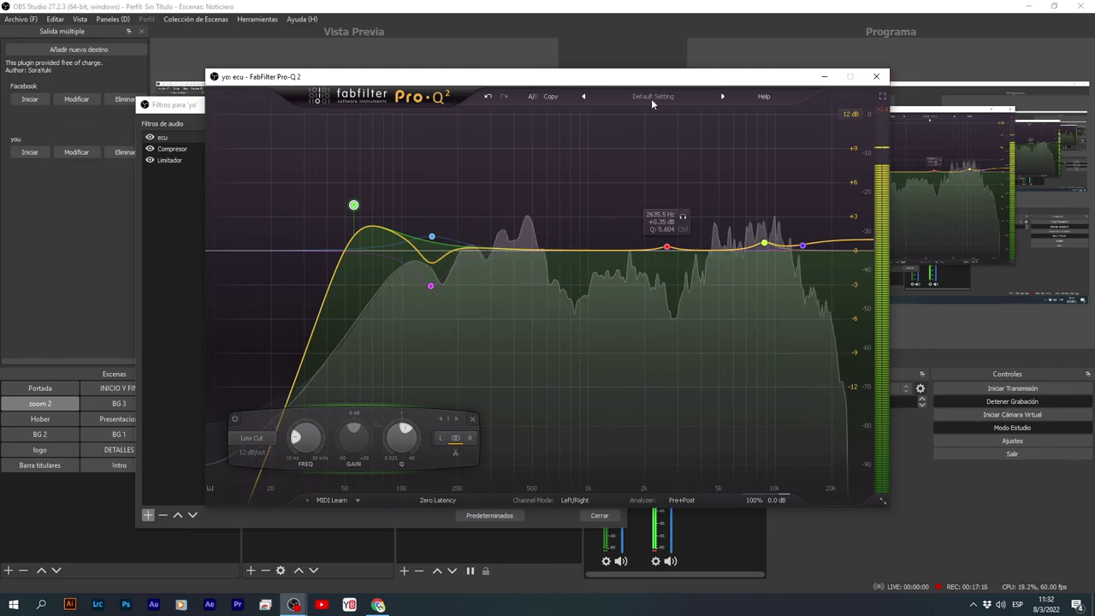
drag(651, 81, 594, 75)
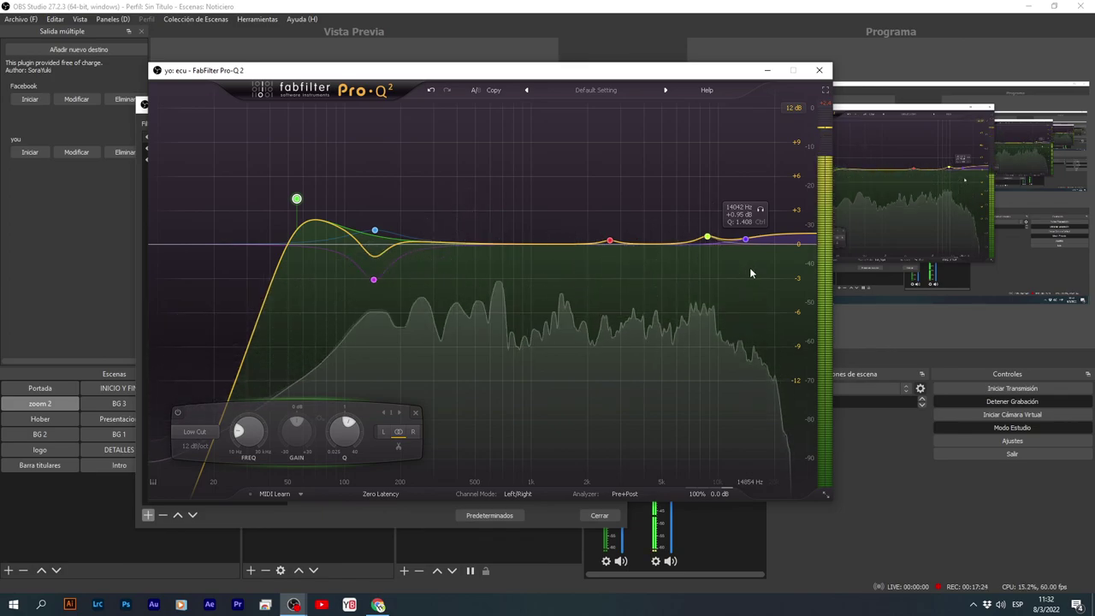
click(822, 73)
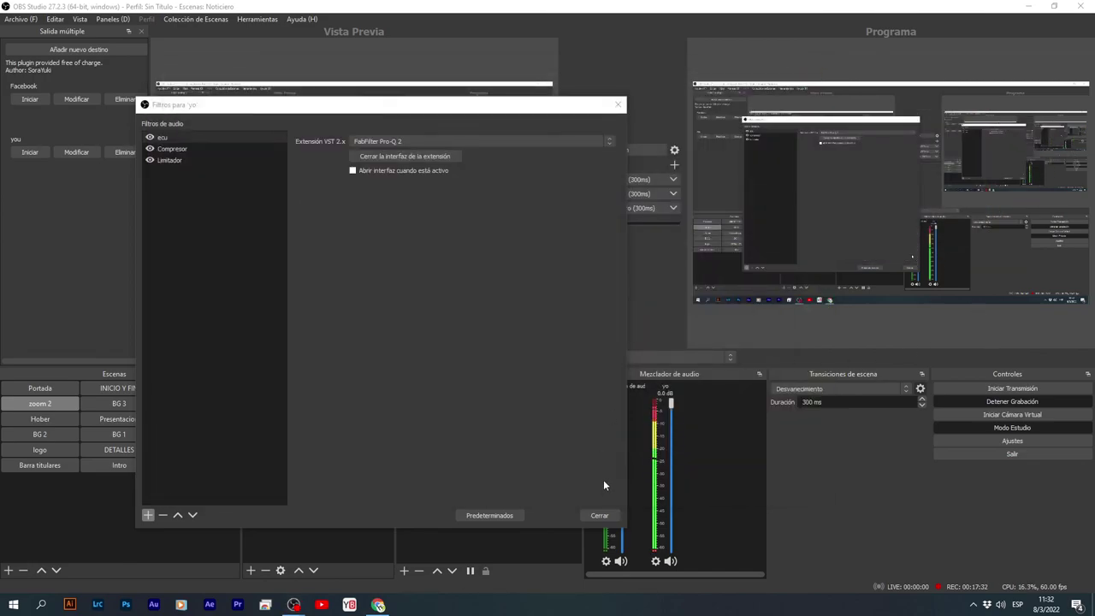
click(599, 516)
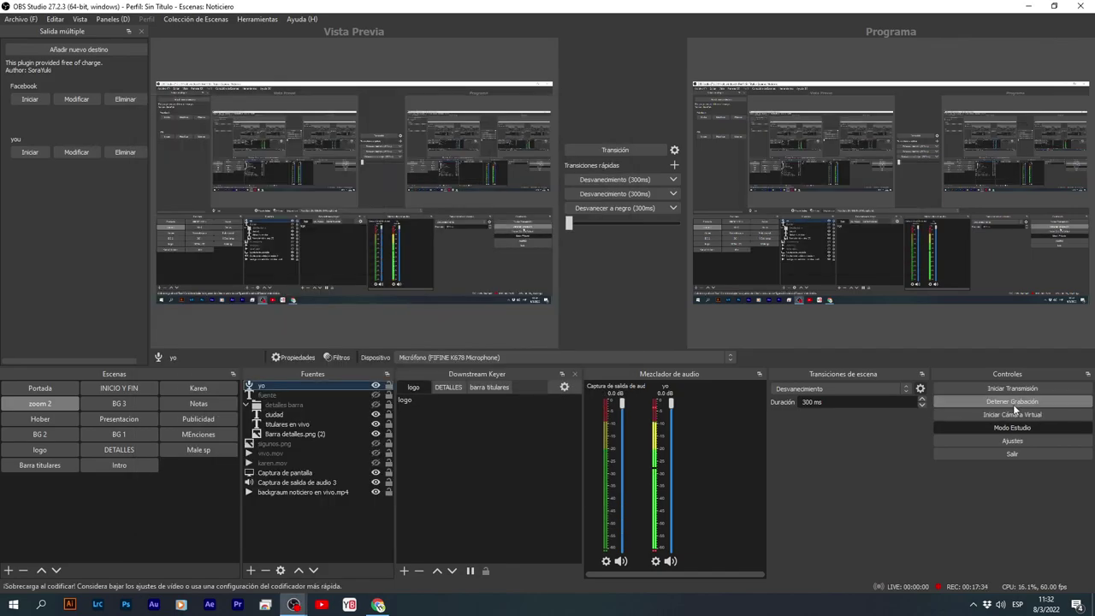